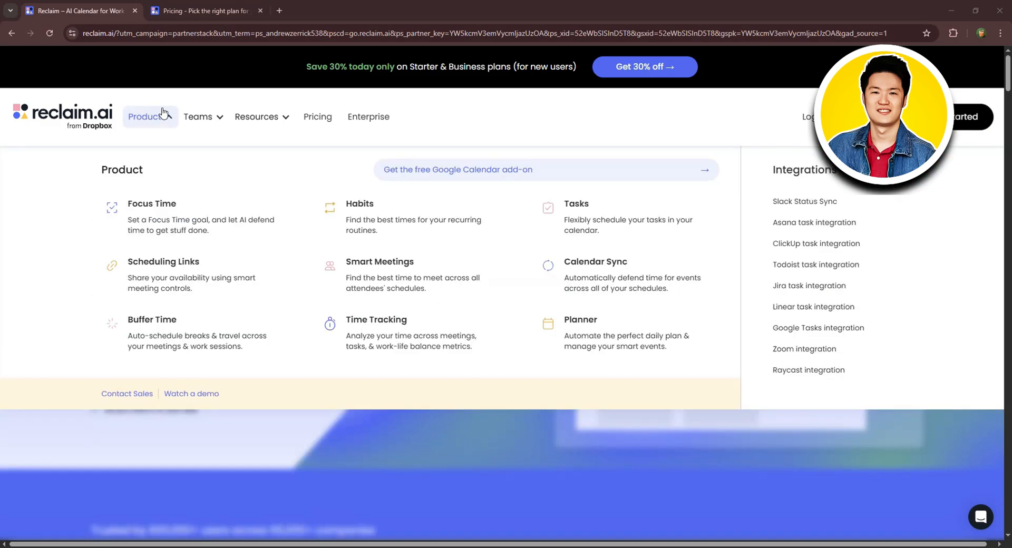
# Review the Reclaim.ai plans on the pricing page and compare yearly with monthly billing.
pyautogui.moveTo(272, 122)
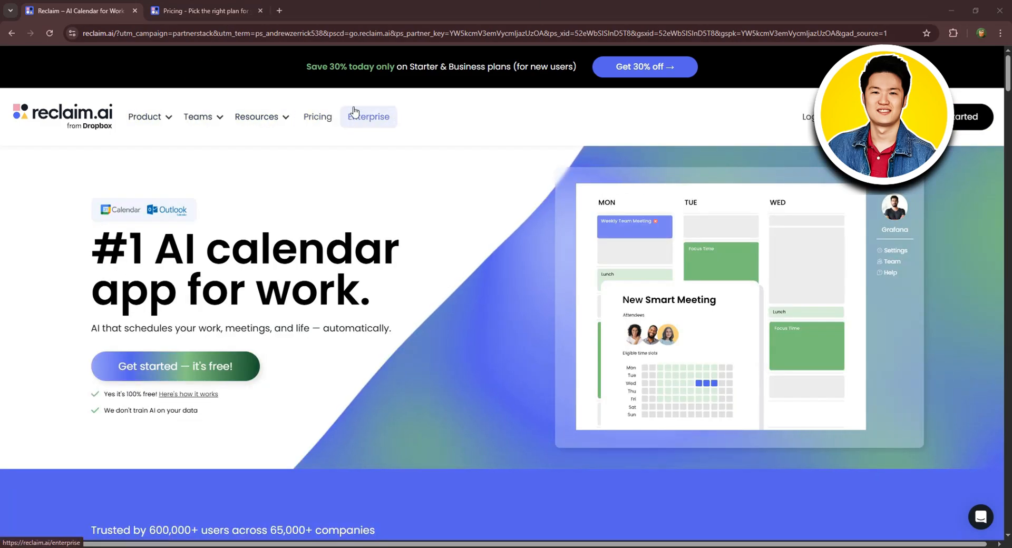
pyautogui.click(220, 5)
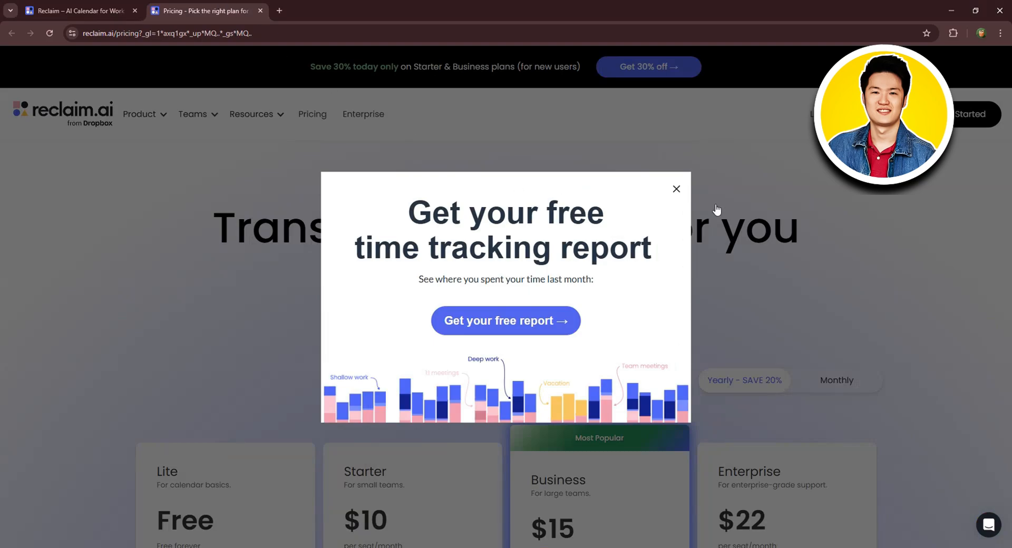
pyautogui.click(678, 190)
pyautogui.scroll(-4, 861, 228)
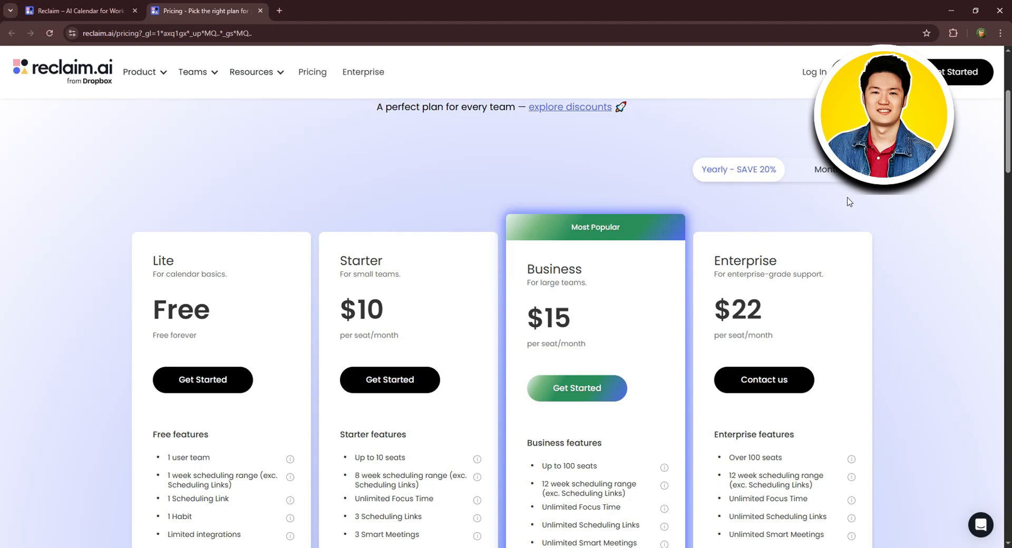
pyautogui.click(833, 179)
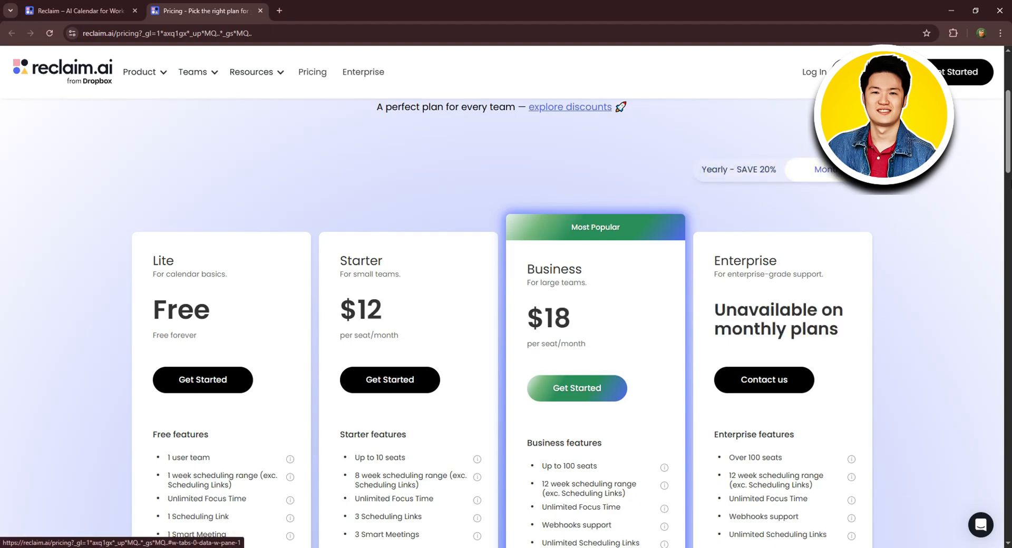
pyautogui.scroll(5, 834, 179)
# Return to the Reclaim.ai homepage and sign up for an account with Google.
pyautogui.click(82, 10)
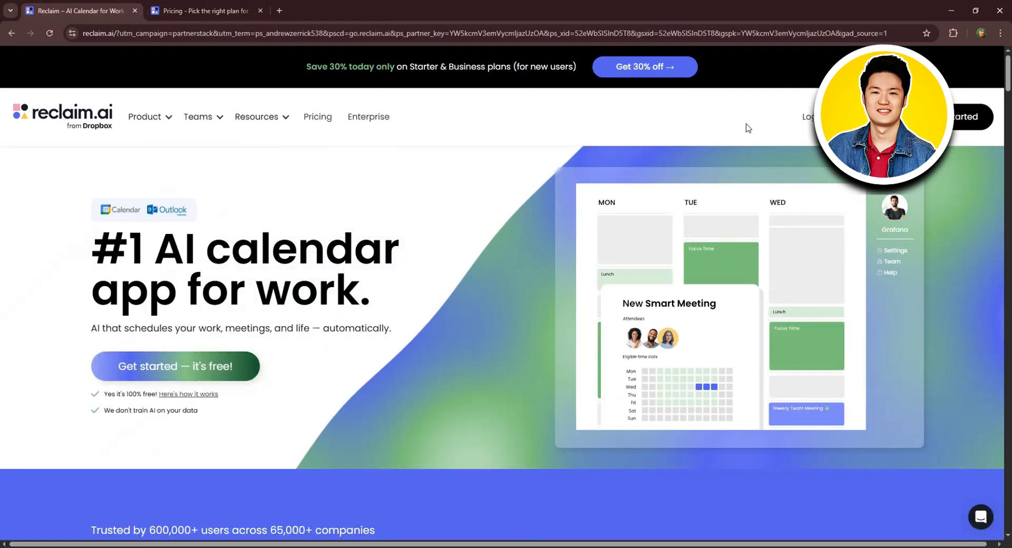
pyautogui.click(965, 117)
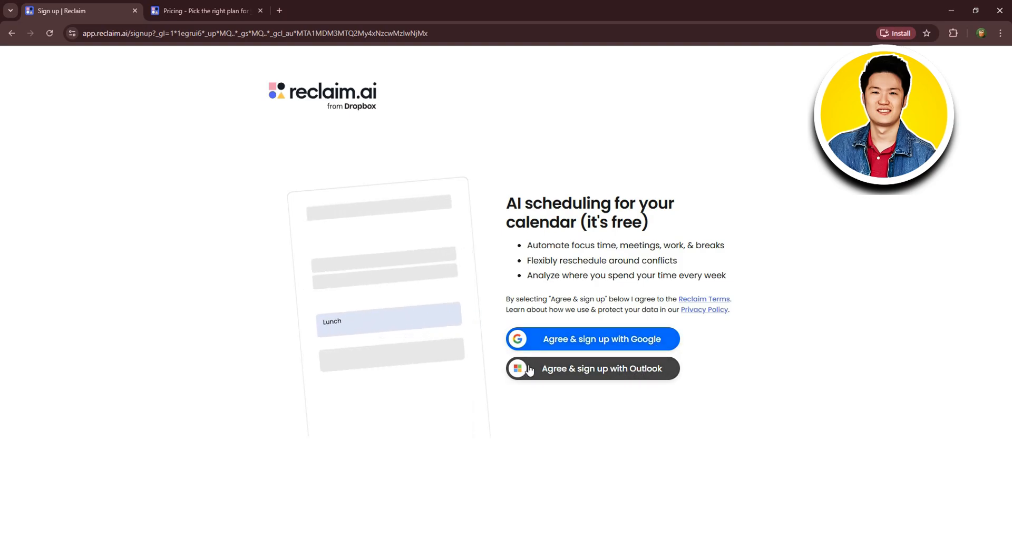
pyautogui.click(599, 340)
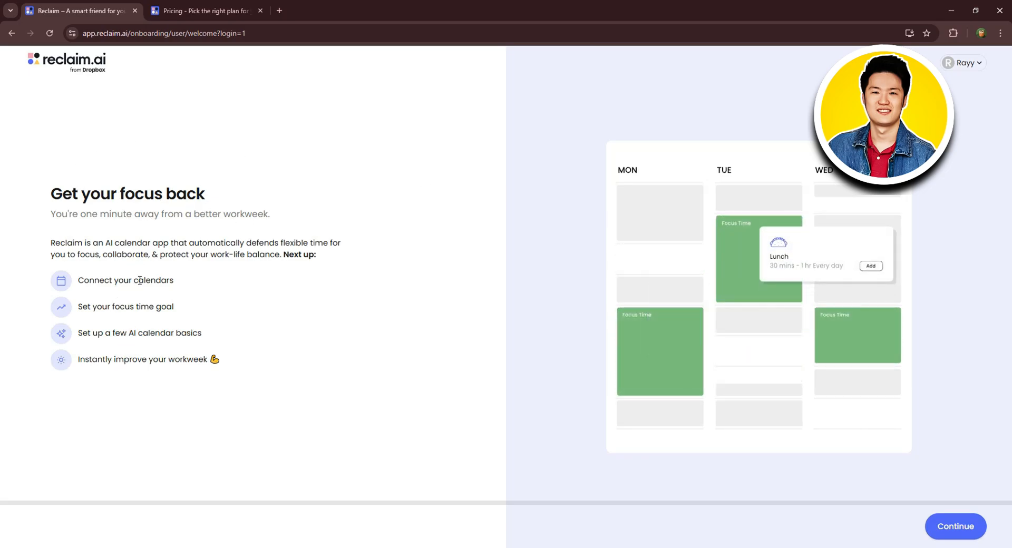
# Connect the Google work calendar with all requested access granted, and continue without adding a personal calendar.
pyautogui.click(970, 535)
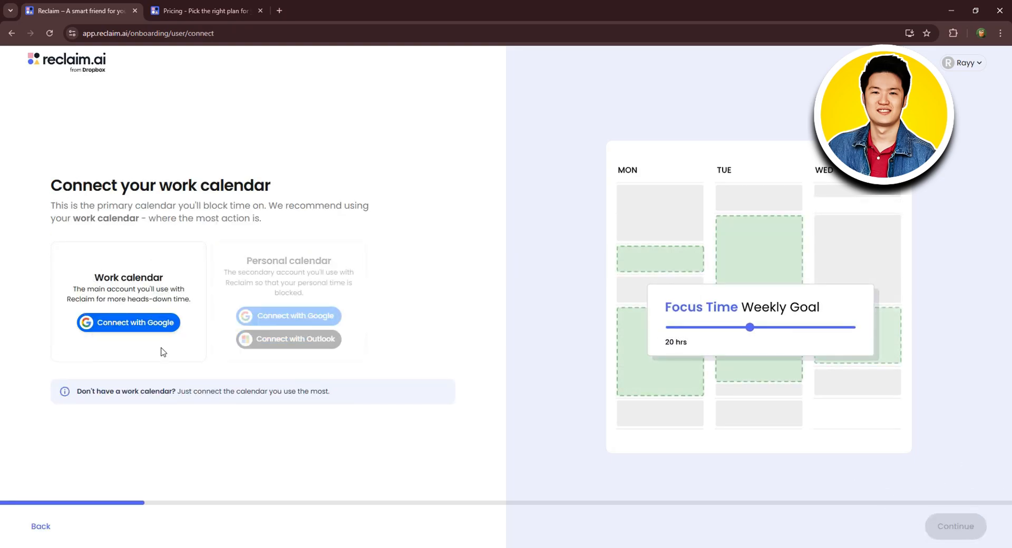
pyautogui.click(130, 324)
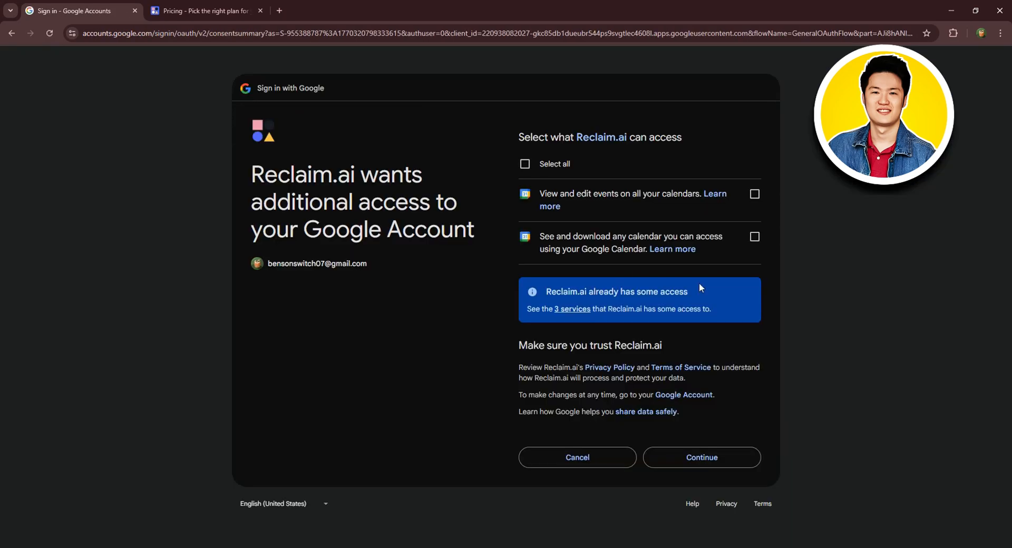
pyautogui.click(525, 164)
pyautogui.click(718, 457)
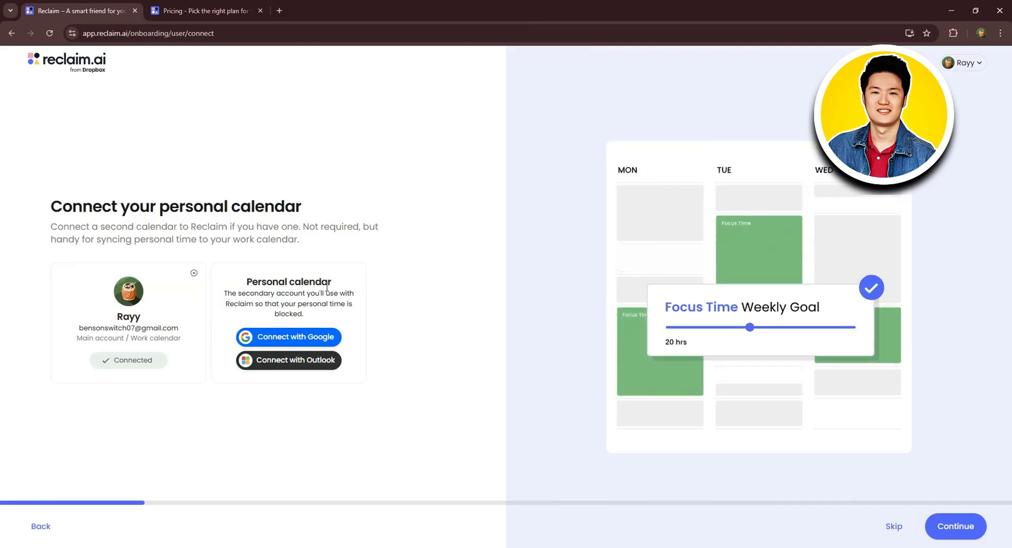
pyautogui.click(956, 527)
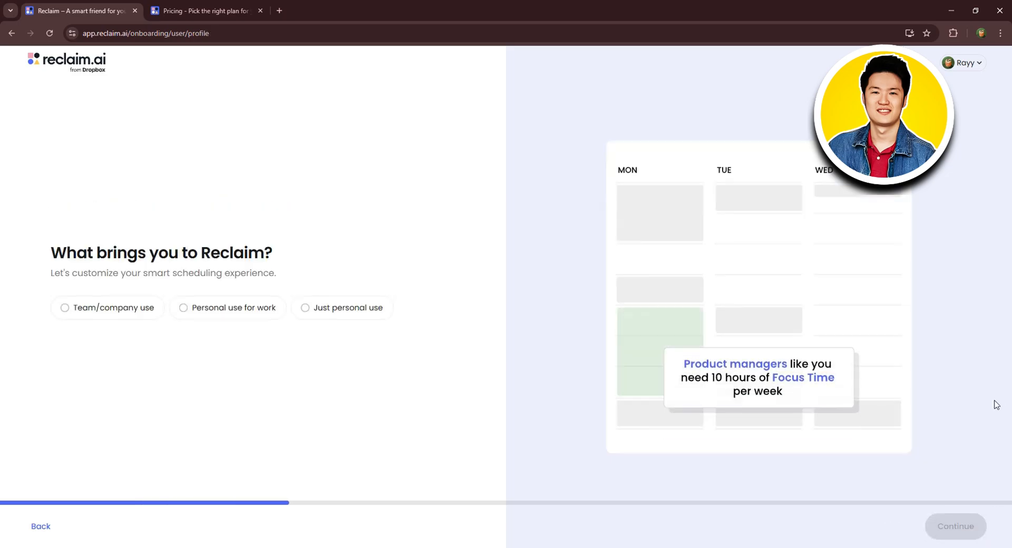
# Answer the profile questions with Team/company use, the Manager role and the Design department.
pyautogui.click(78, 315)
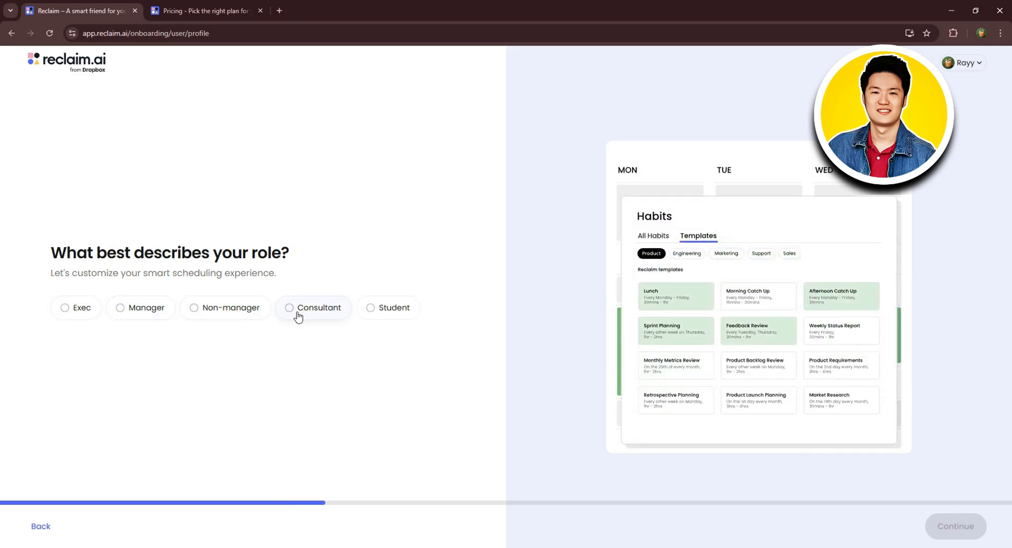
pyautogui.click(129, 316)
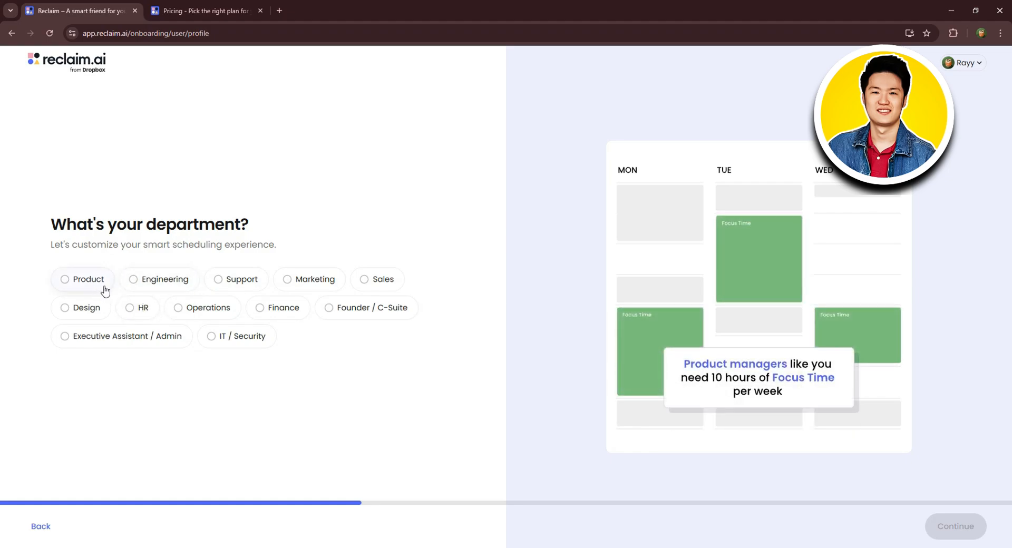
pyautogui.click(100, 309)
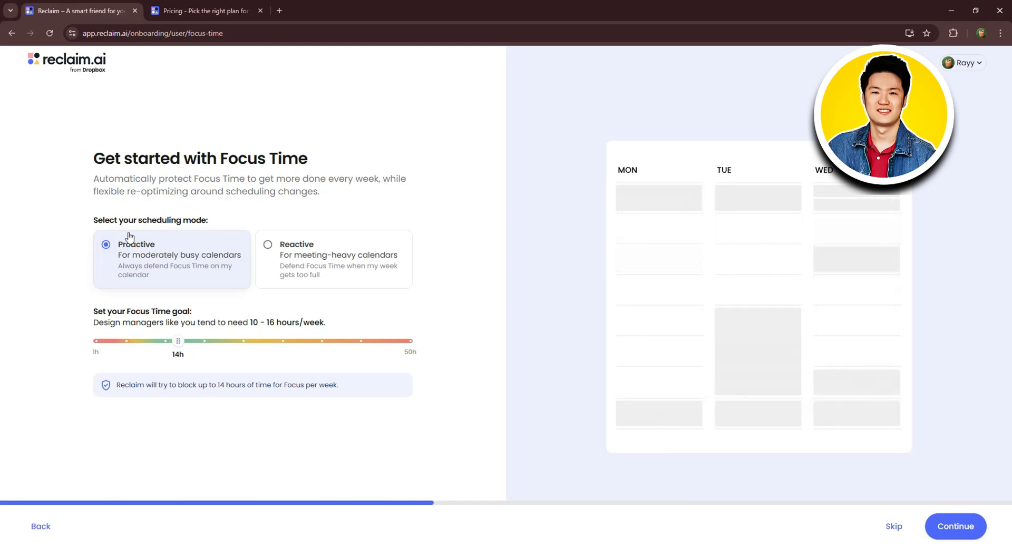
# Compare the Reactive and Proactive modes, choose Proactive, and set the weekly Focus Time goal to 10h.
pyautogui.click(285, 260)
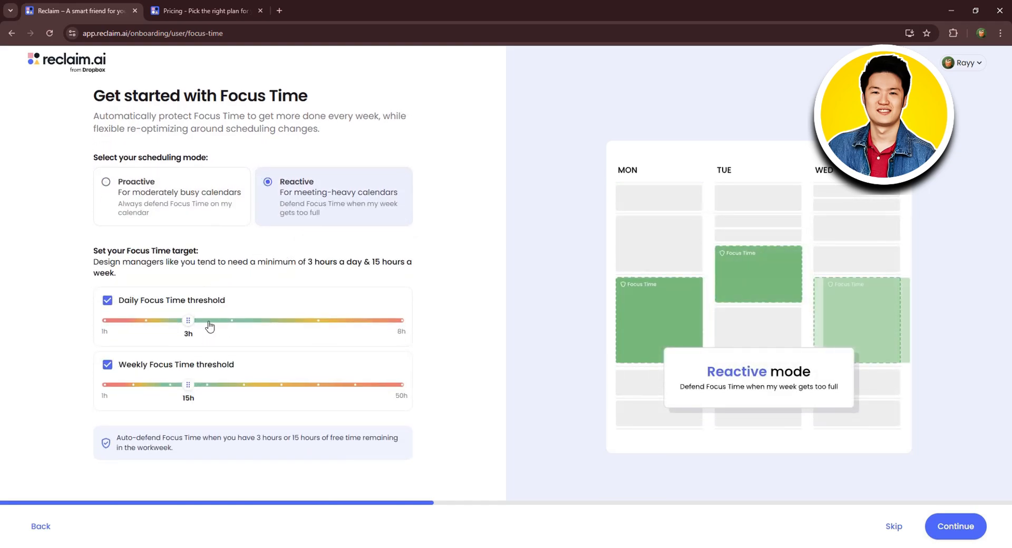
pyautogui.click(135, 193)
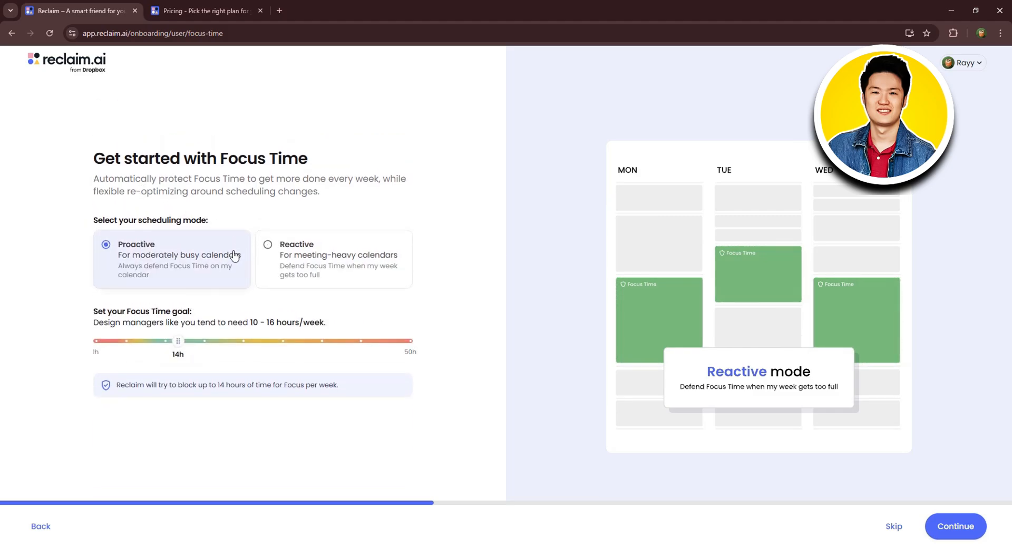
pyautogui.moveTo(184, 348); pyautogui.dragTo(152, 348)
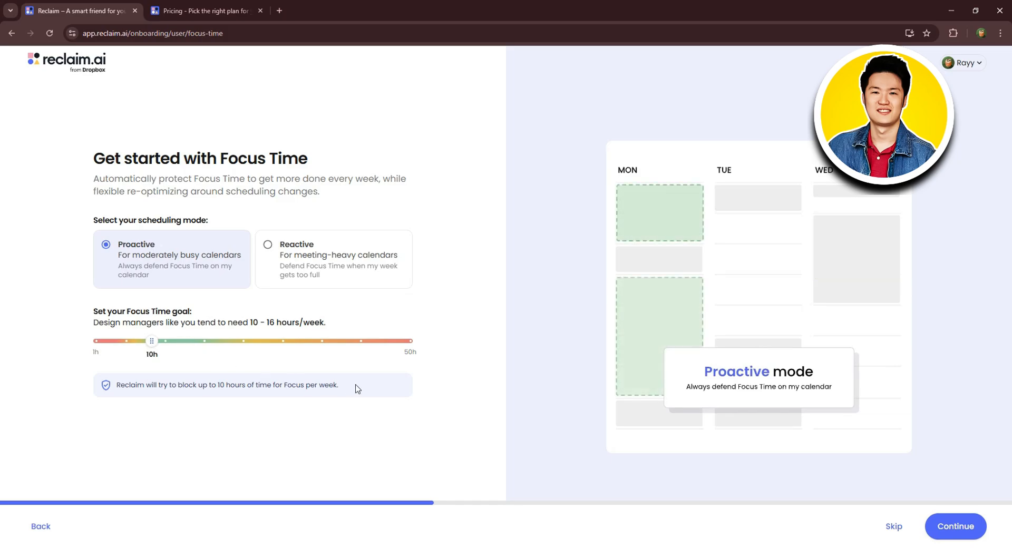
pyautogui.click(948, 533)
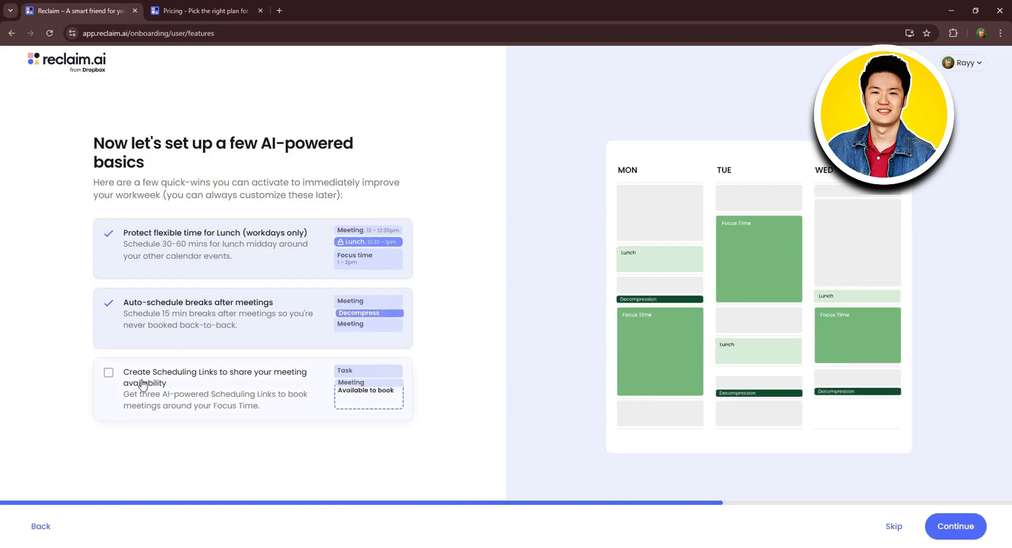
# Enable Scheduling Links, finish the onboarding without inviting teammates, and dismiss the Planner update notice.
pyautogui.click(255, 381)
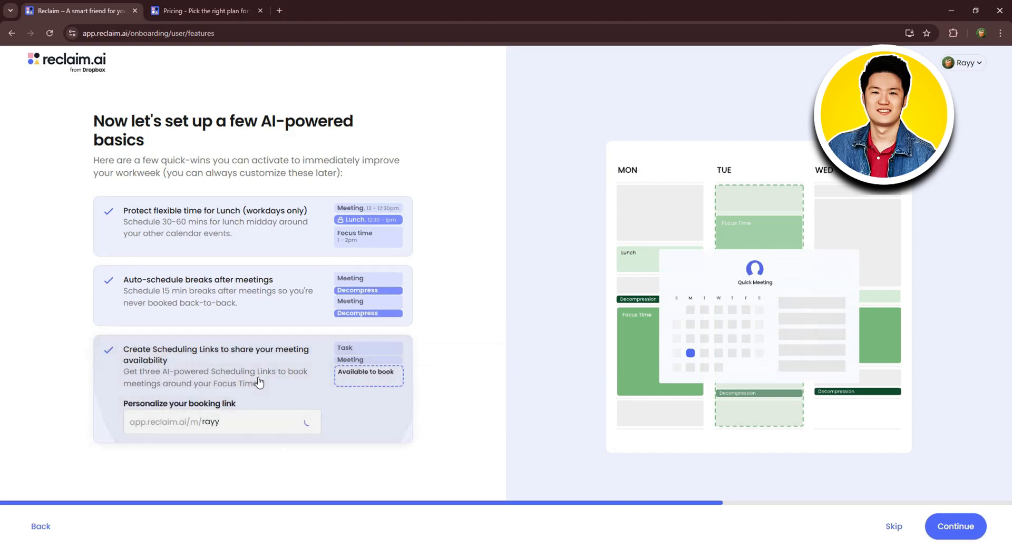
pyautogui.click(230, 416)
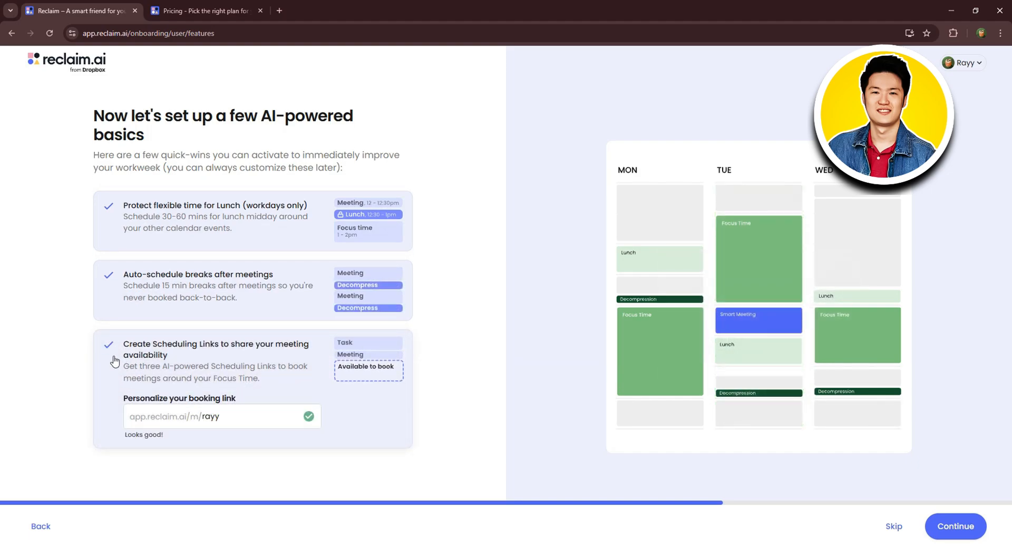
pyautogui.click(952, 527)
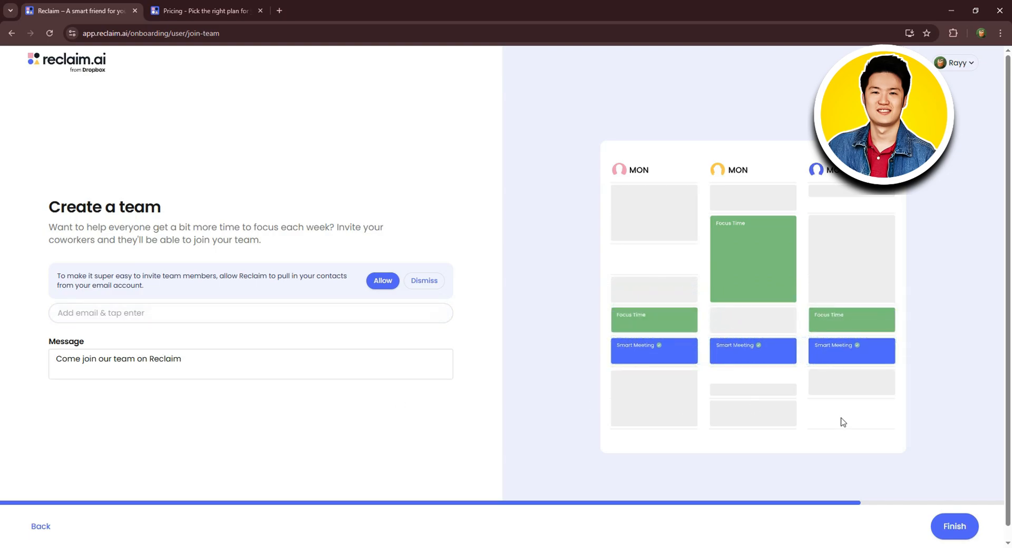
pyautogui.click(971, 531)
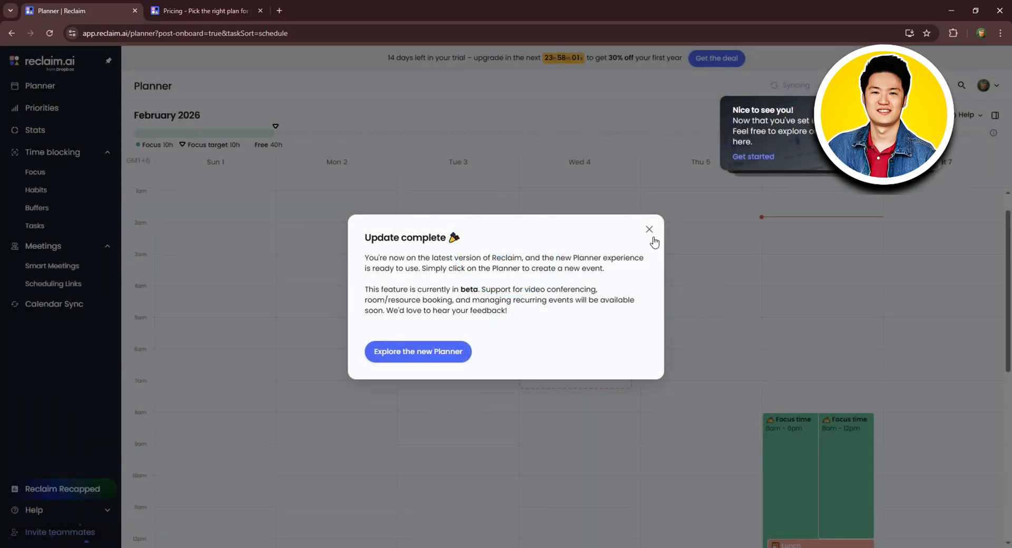
pyautogui.click(651, 232)
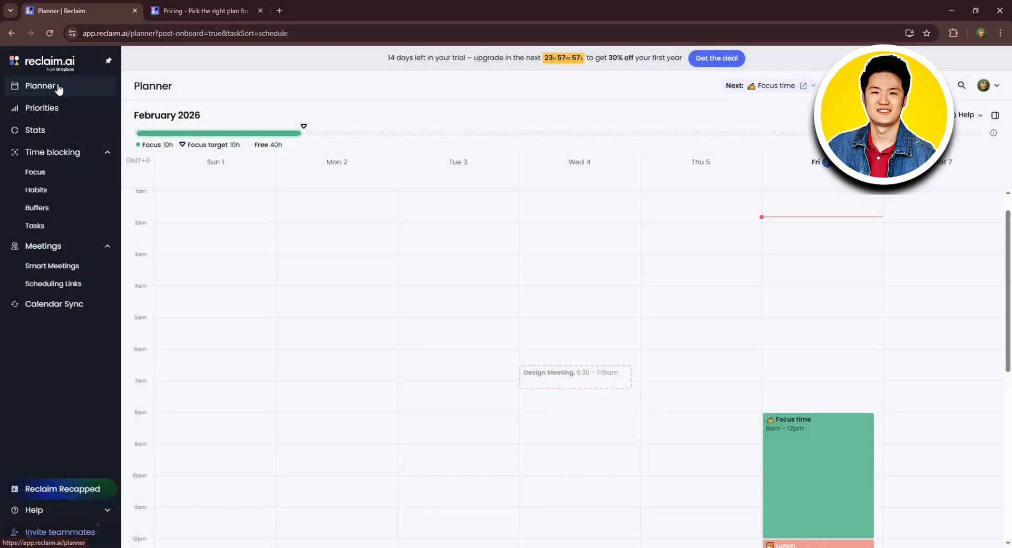
# Look over the current week's scheduled events in the Planner.
pyautogui.click(59, 90)
pyautogui.scroll(-1, 580, 267)
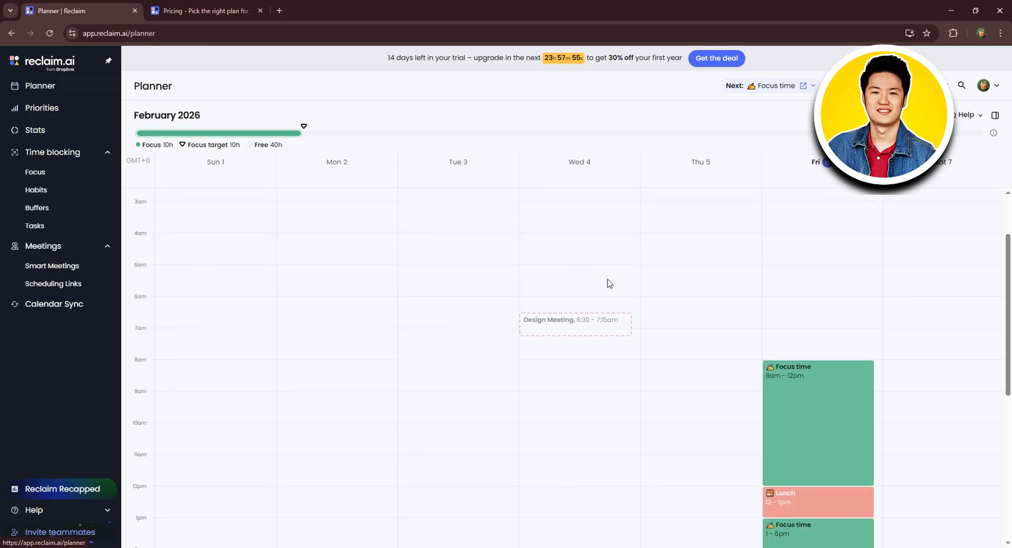
pyautogui.scroll(2, 608, 295)
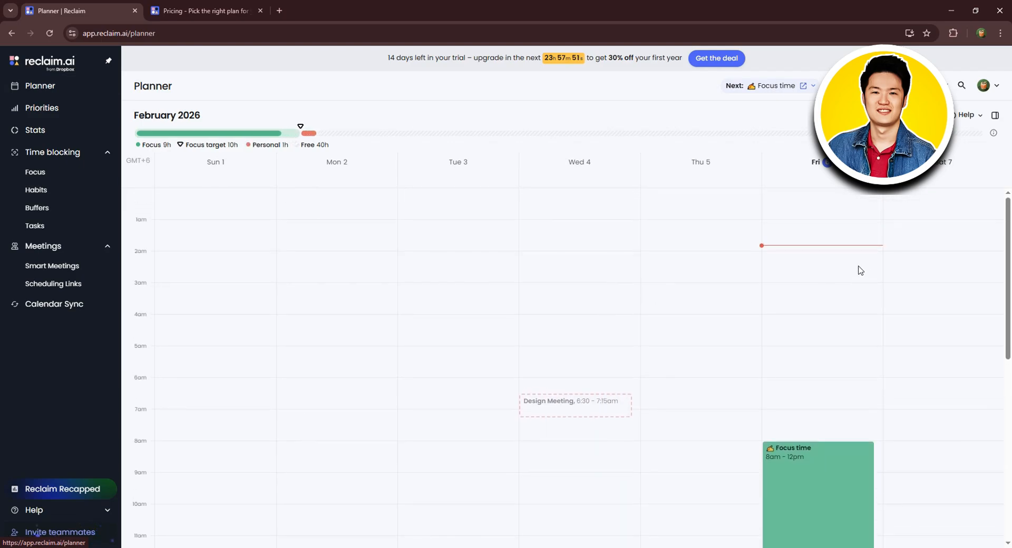
pyautogui.scroll(-2, 720, 274)
# View the details of Wednesday's Design Meeting, including its Google Meet link, and close them.
pyautogui.click(572, 350)
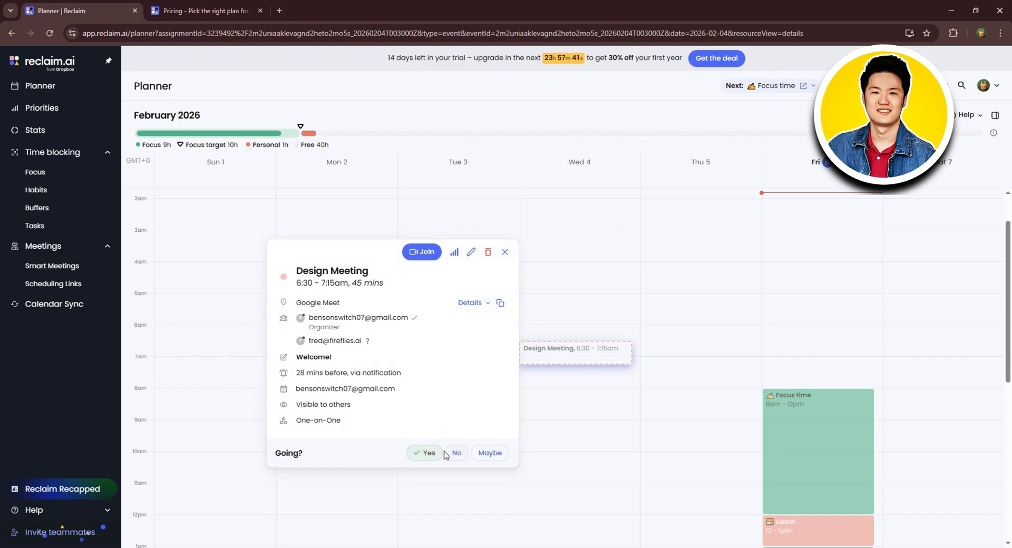
pyautogui.click(487, 304)
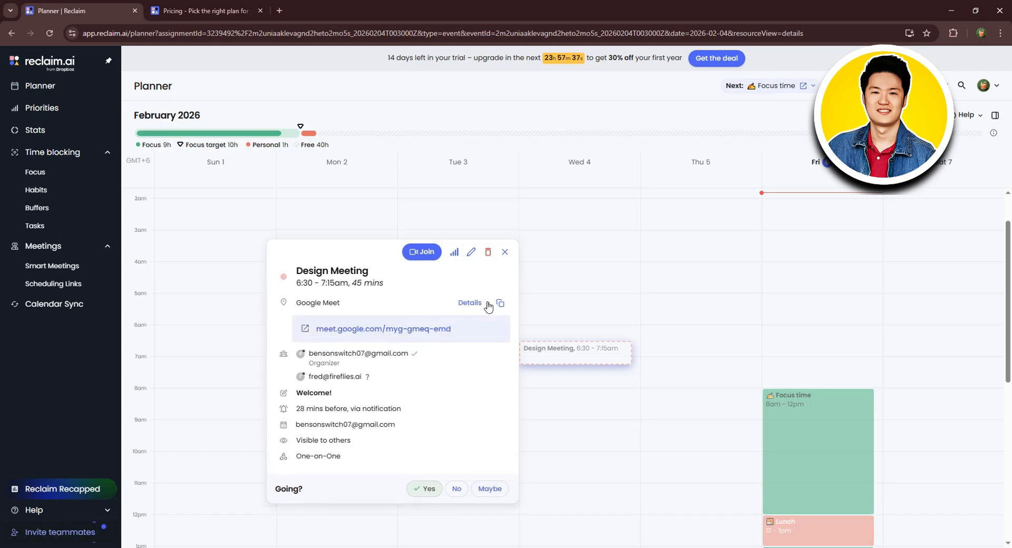
pyautogui.click(487, 304)
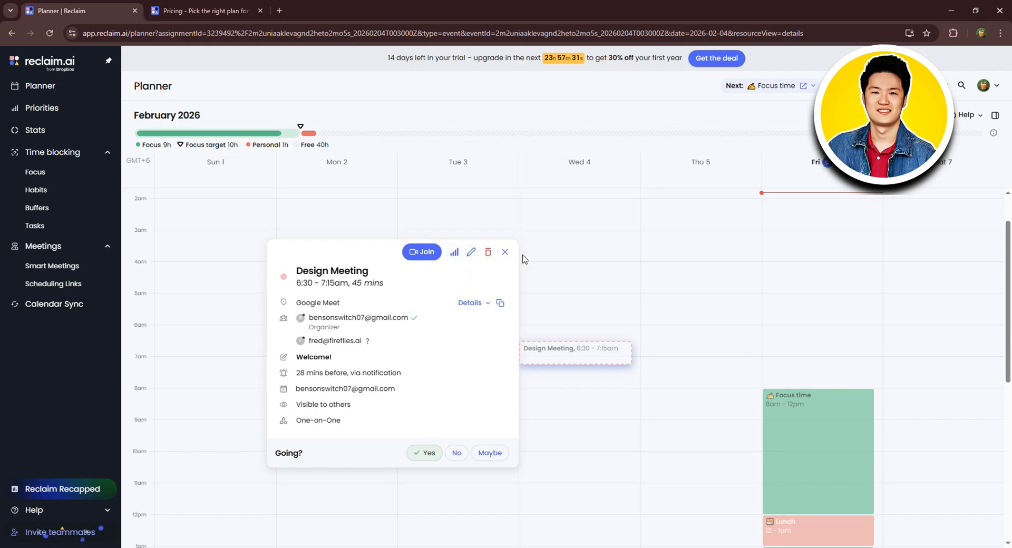
pyautogui.click(566, 264)
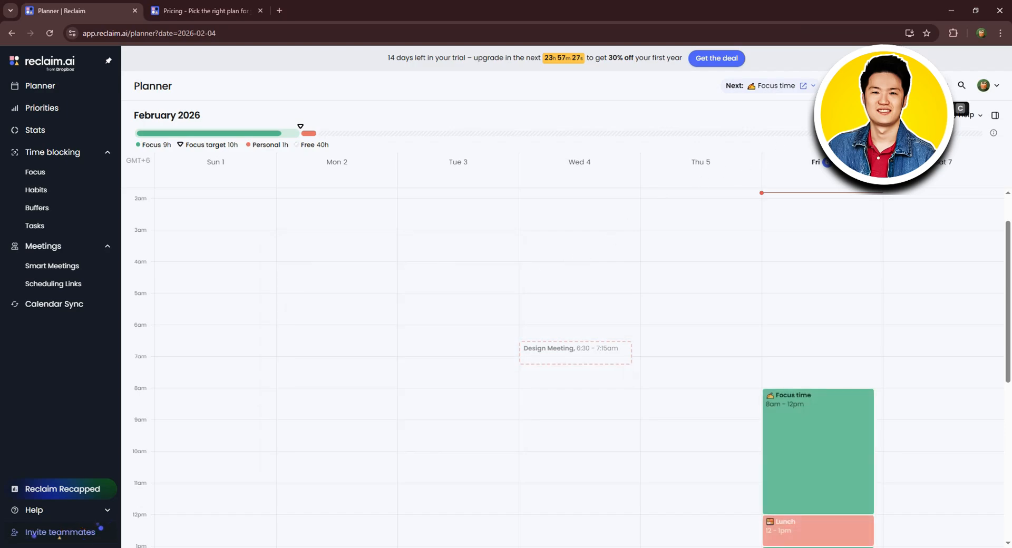
# Start a new task named Work Meeting with a 1 hr duration, a 30 mins minimum duration and Working Hours.
pyautogui.press('c')
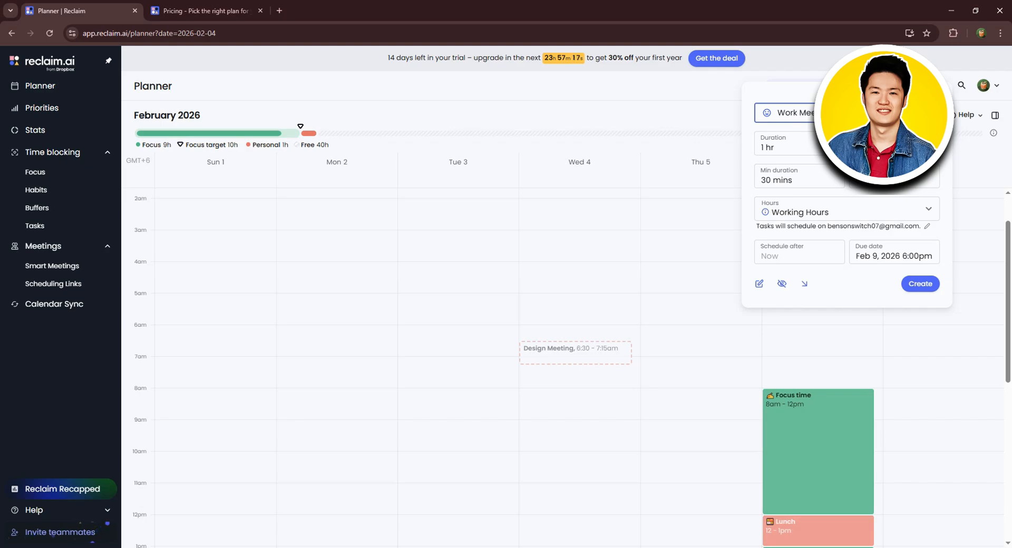
pyautogui.click(787, 143)
pyautogui.click(909, 144)
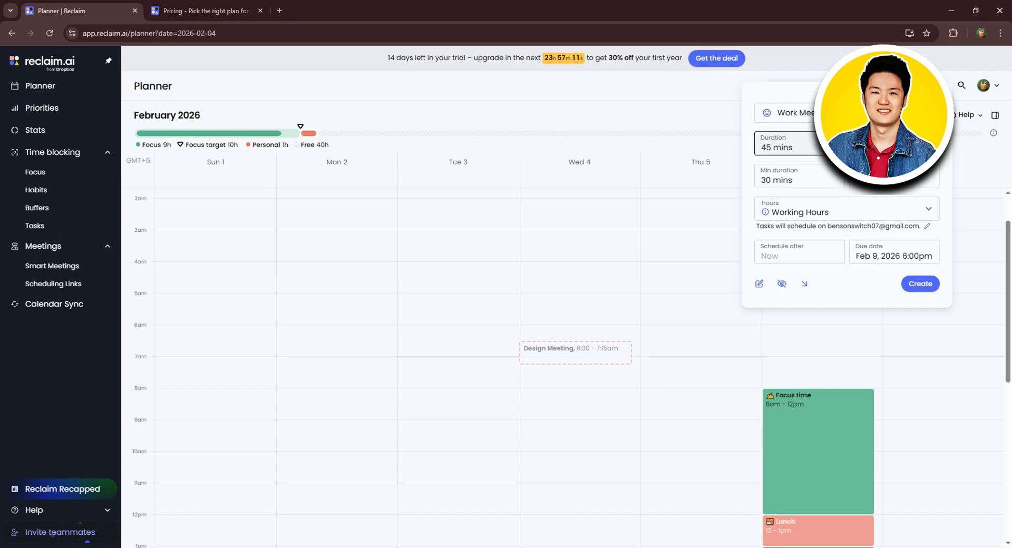
pyautogui.click(801, 177)
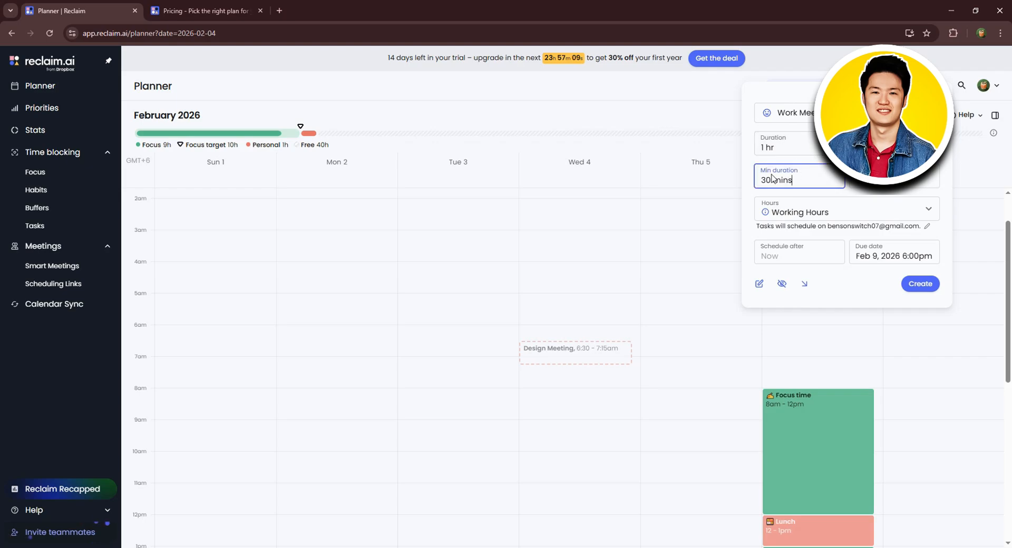
pyautogui.click(896, 178)
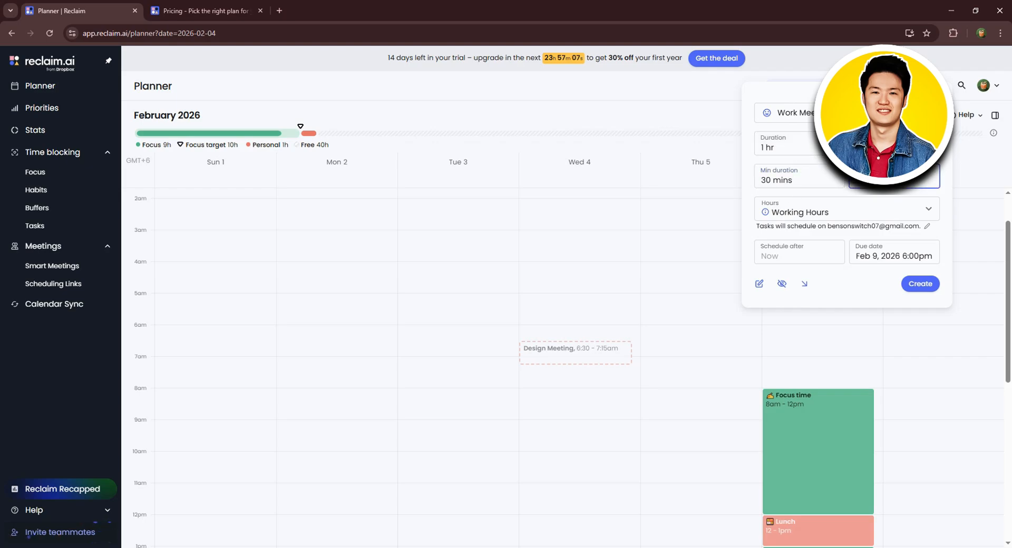
pyautogui.click(805, 206)
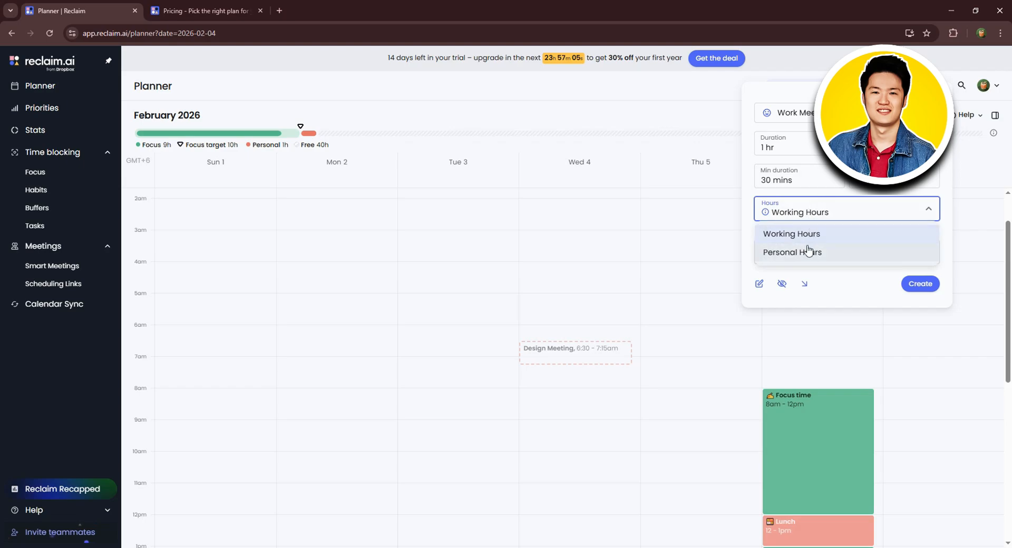
pyautogui.click(793, 236)
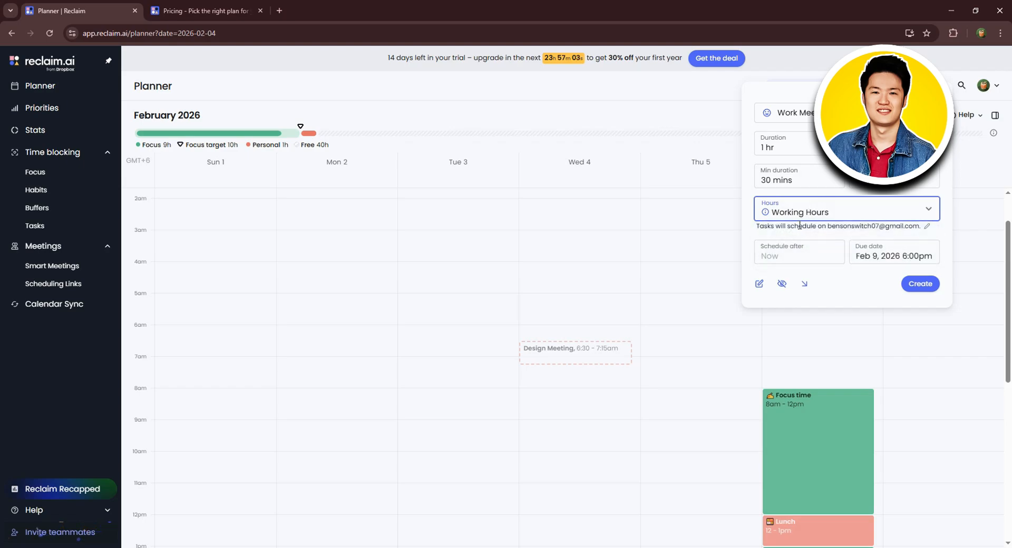
# Schedule the Work Meeting task after Feb 7, 2026 7:00am with a due date of Feb 8, 2026 8:00pm, and create it.
pyautogui.click(768, 256)
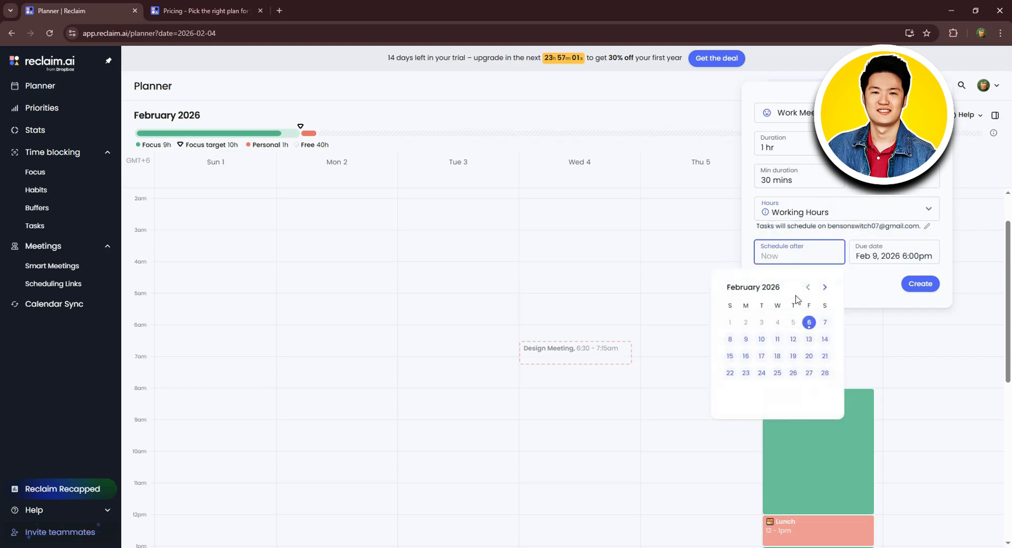
pyautogui.click(826, 322)
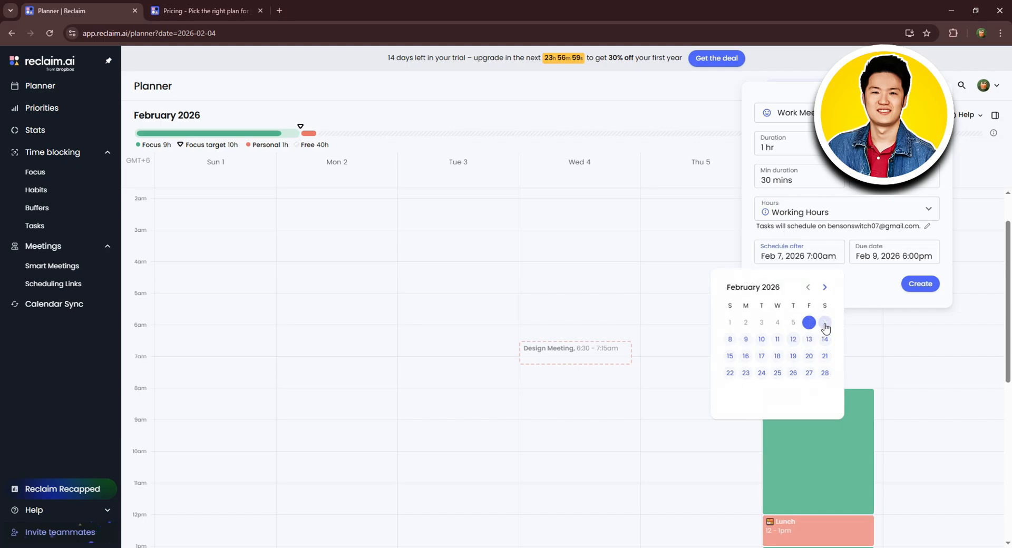
pyautogui.click(884, 257)
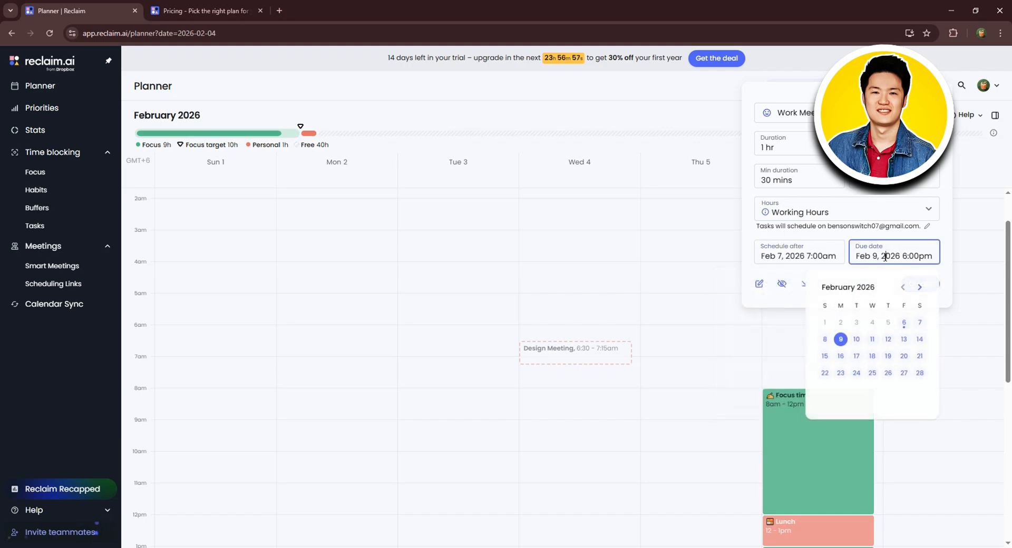
pyautogui.click(826, 339)
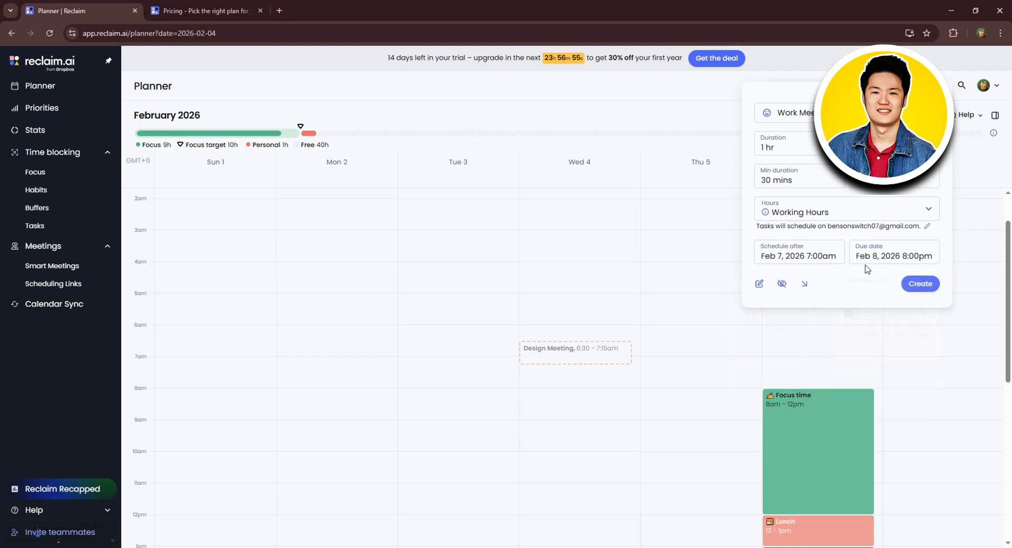
pyautogui.click(918, 286)
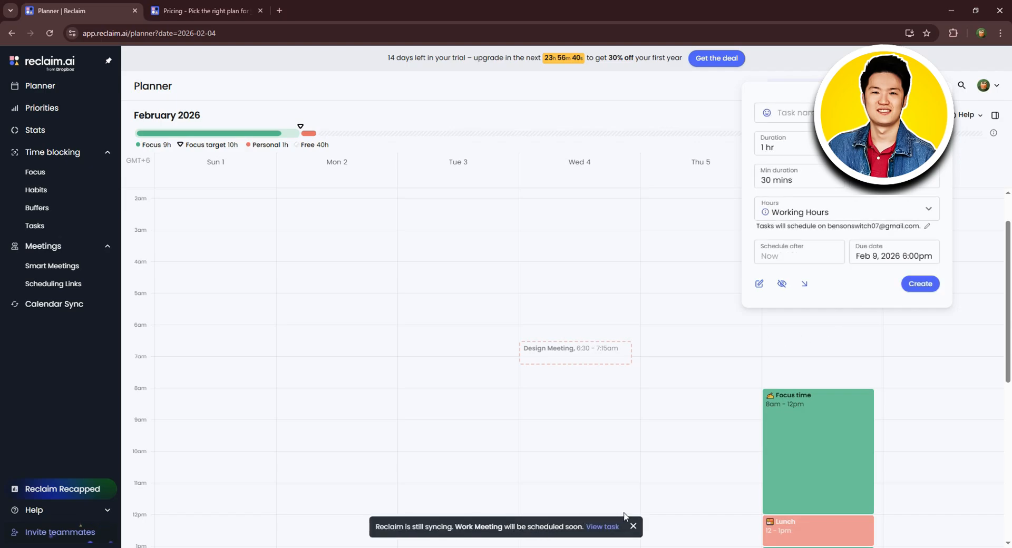
# Close the new task form and look over the week's calendar, including Friday's Focus time and Lunch blocks.
pyautogui.click(831, 387)
pyautogui.scroll(-1, 863, 315)
pyautogui.scroll(2, 864, 315)
pyautogui.scroll(-5, 863, 314)
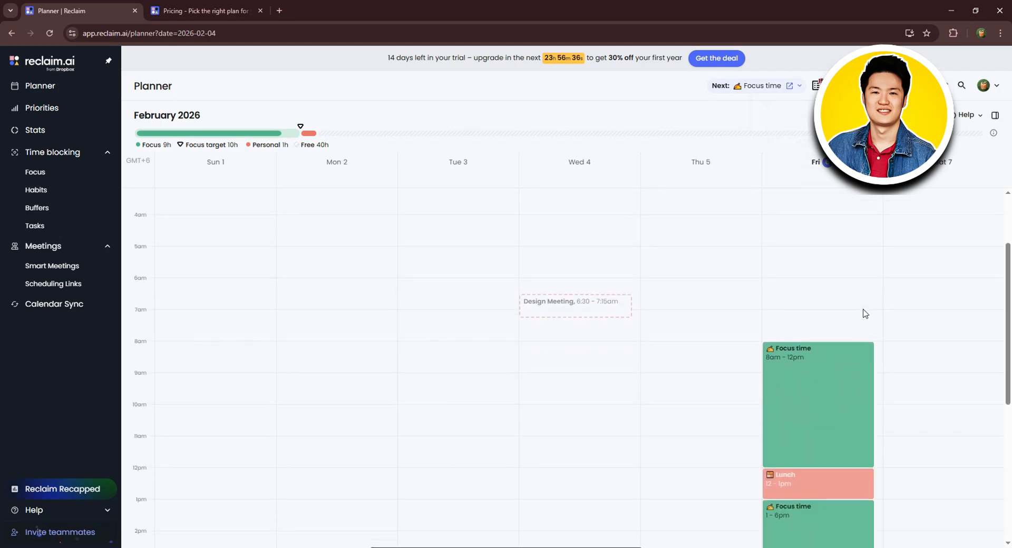
pyautogui.scroll(3, 801, 314)
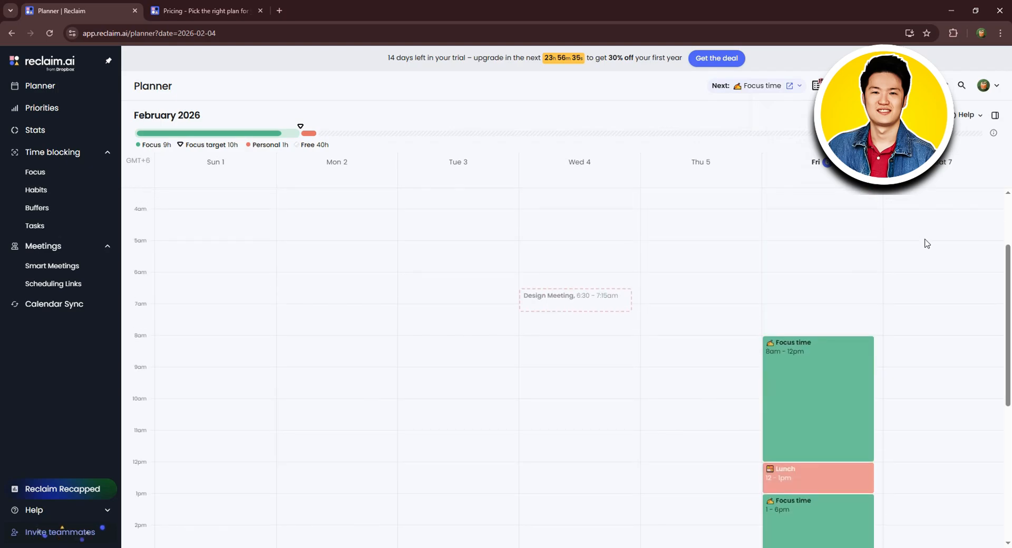
pyautogui.click(895, 206)
pyautogui.scroll(-5, 793, 361)
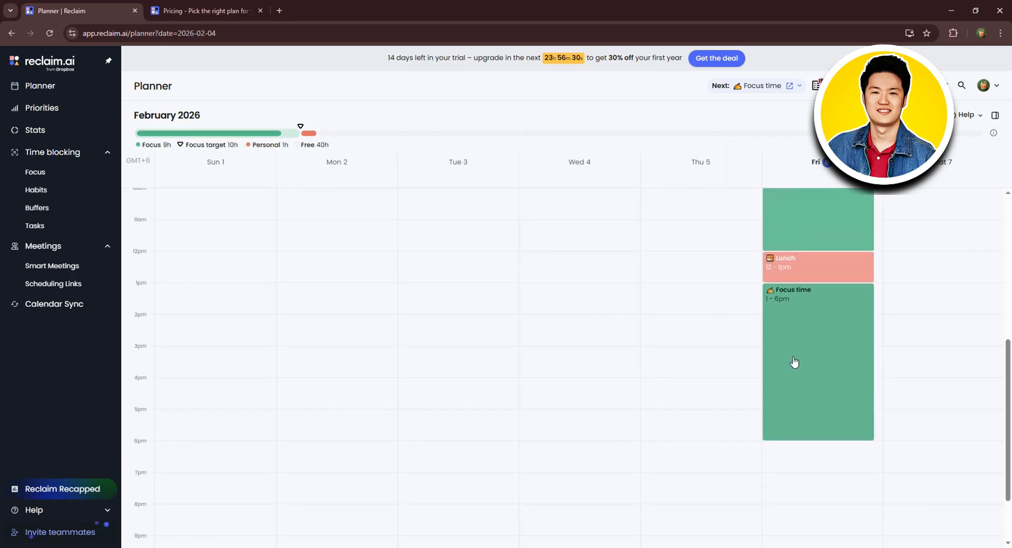
pyautogui.scroll(5, 794, 362)
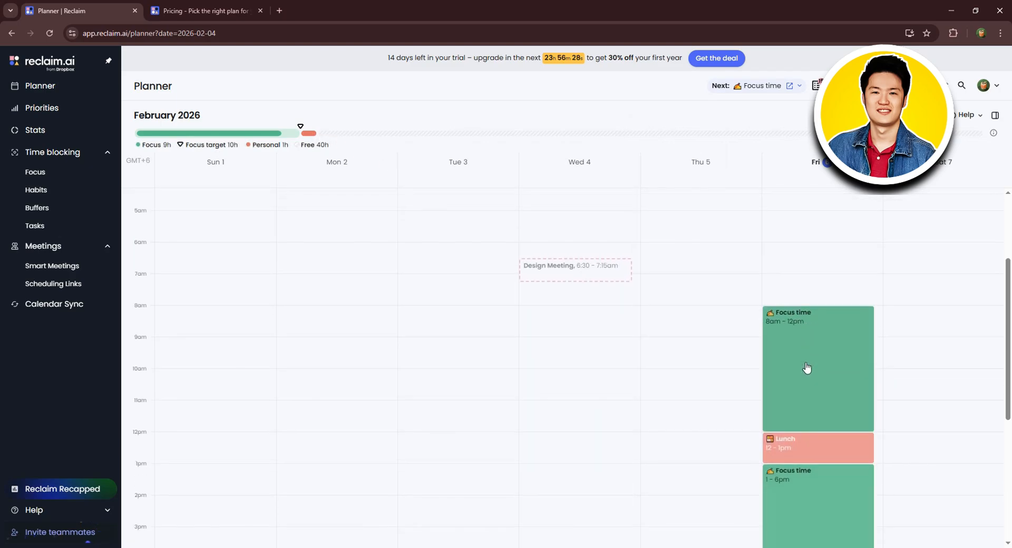
# View Friday's Lunch habit details, its upcoming occurrences and the actions available for Feb 6, and close them.
pyautogui.click(788, 449)
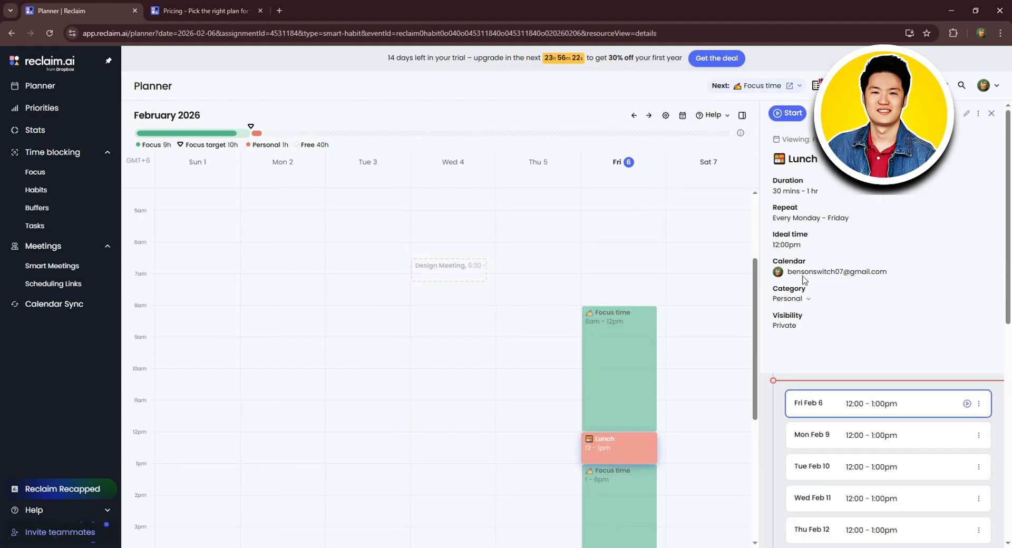
pyautogui.scroll(-4, 890, 247)
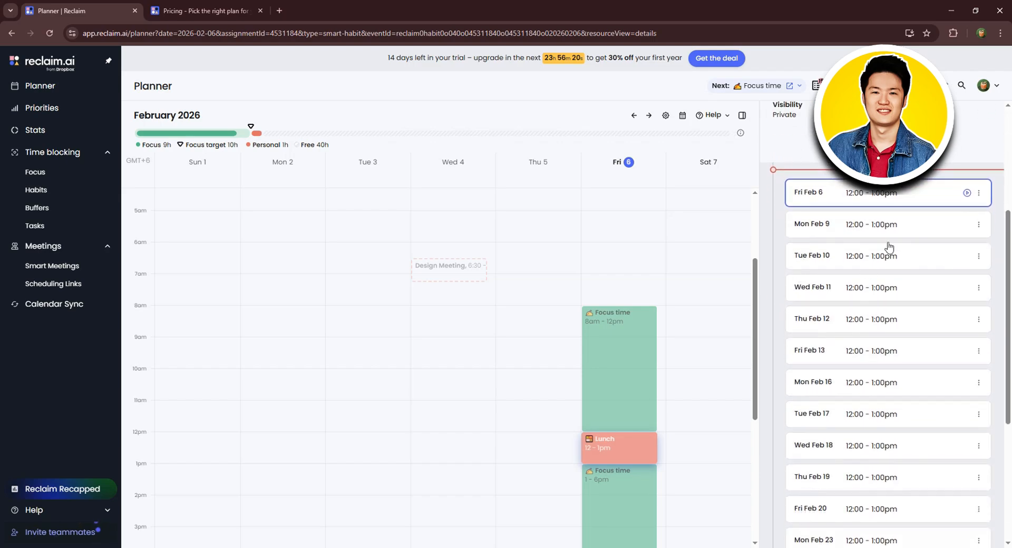
pyautogui.click(978, 195)
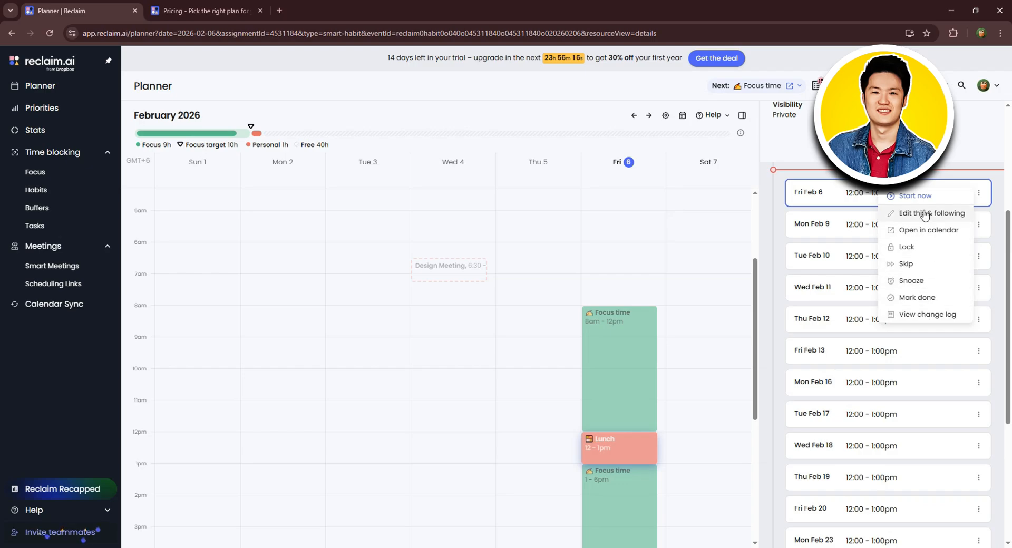
pyautogui.click(933, 184)
pyautogui.scroll(1, 932, 180)
pyautogui.scroll(3, 886, 295)
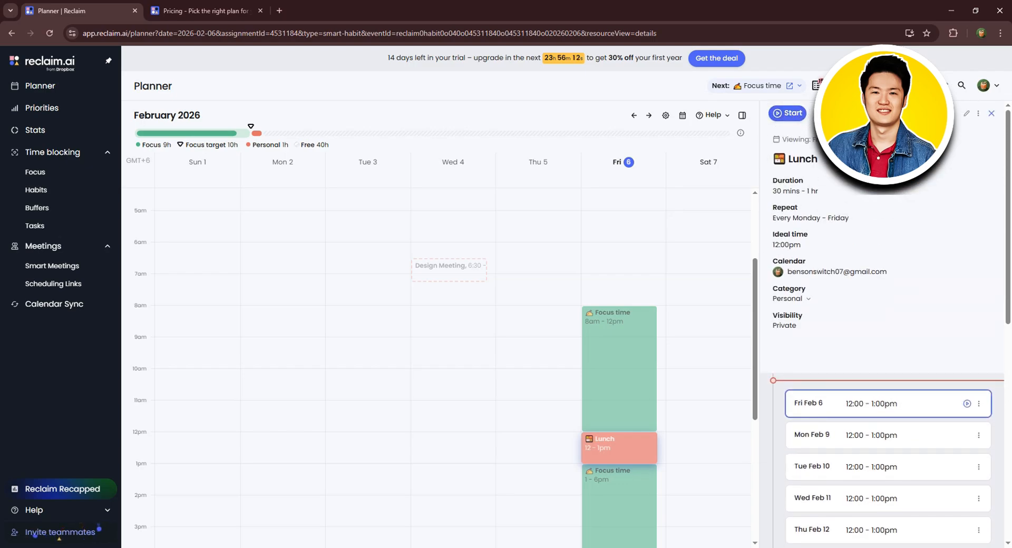
pyautogui.click(991, 115)
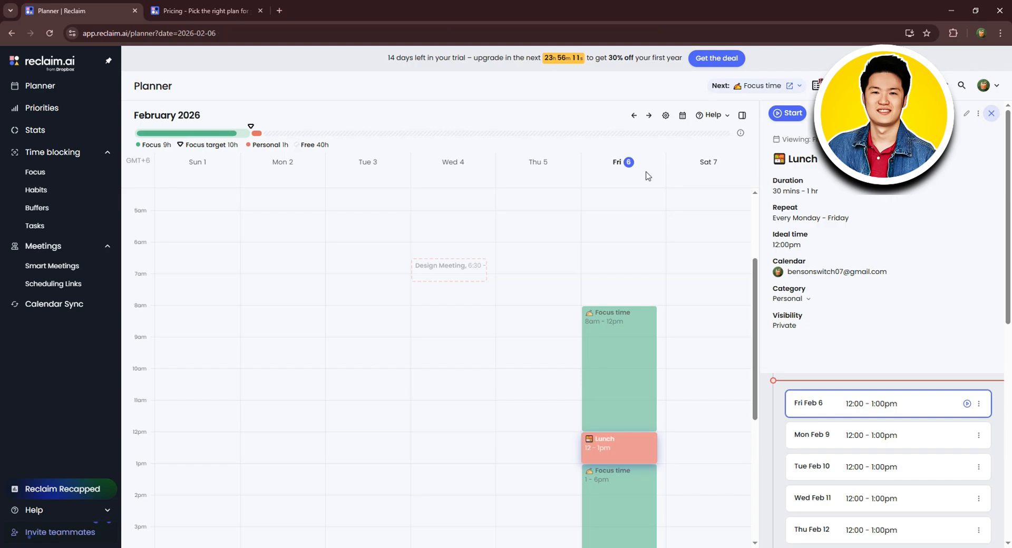
# Open the Priorities page, dismiss its welcome tour, and move the Work Meeting task from High priority to Critical.
pyautogui.click(42, 107)
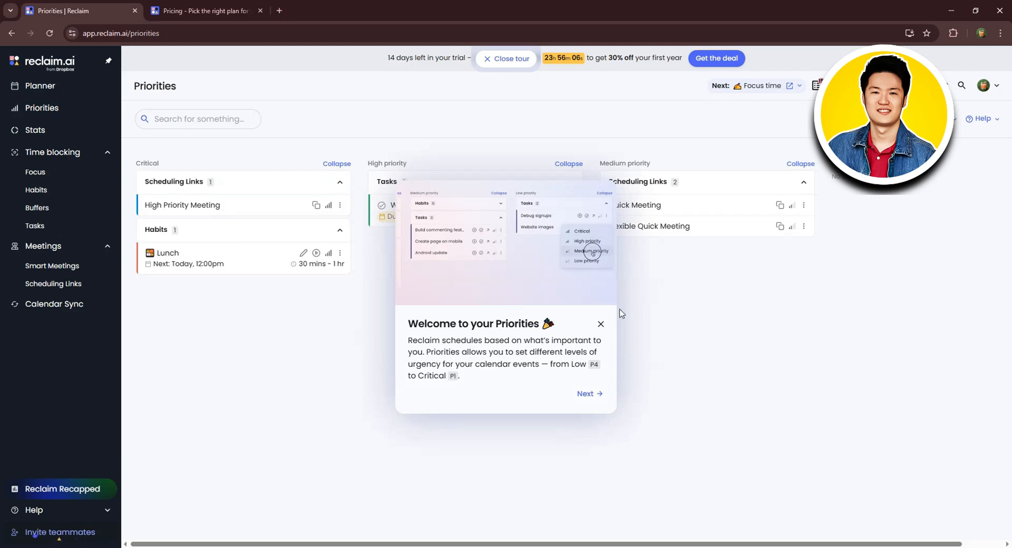
pyautogui.click(601, 325)
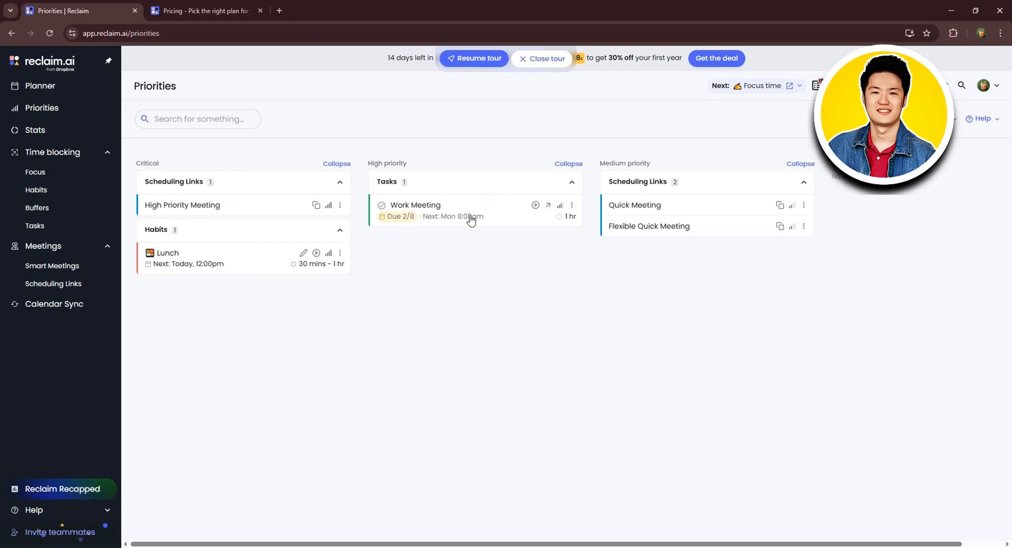
pyautogui.moveTo(456, 206); pyautogui.dragTo(228, 210)
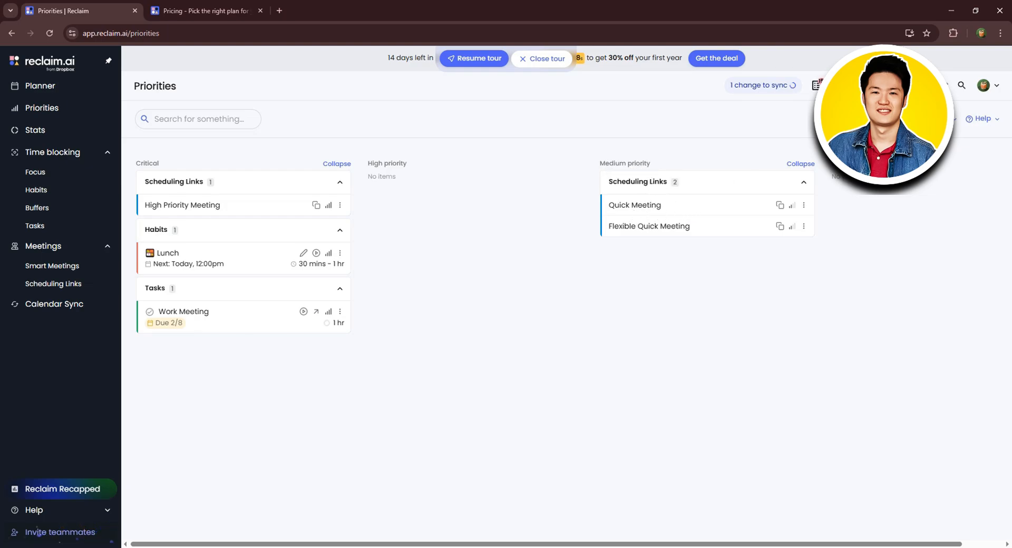
# Examine the Priorities filters for item types and hours, and close them without changing any.
pyautogui.click(883, 119)
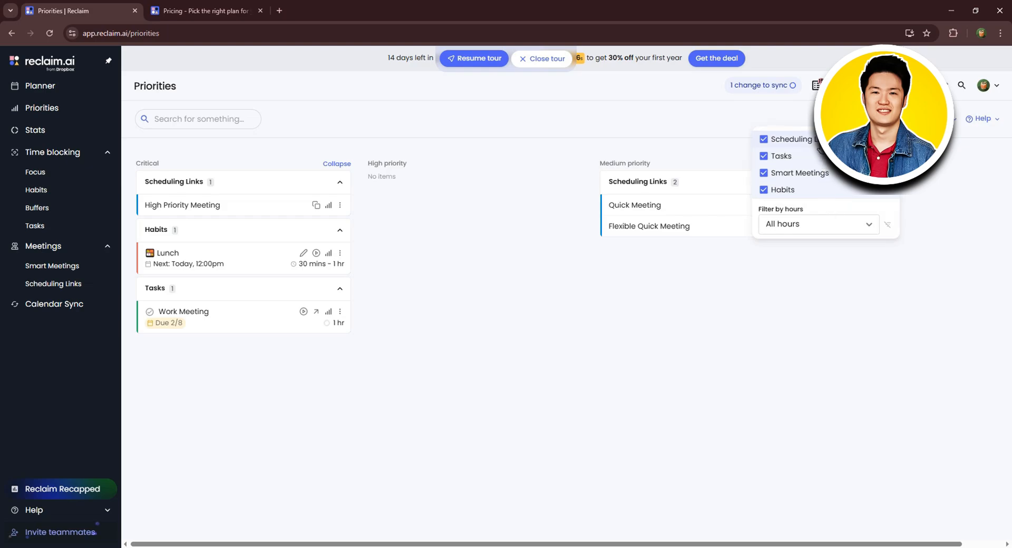
pyautogui.click(848, 224)
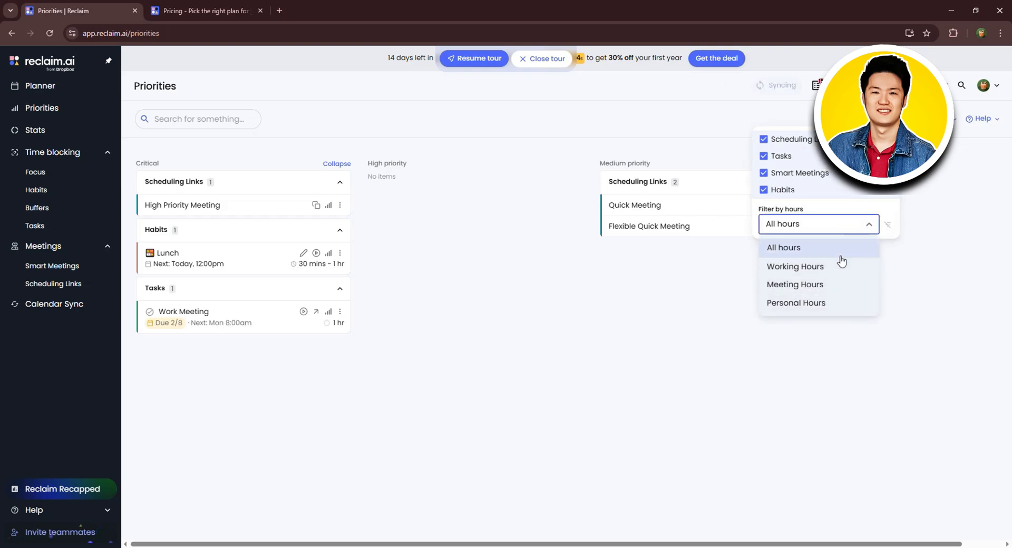
pyautogui.click(940, 291)
pyautogui.click(891, 118)
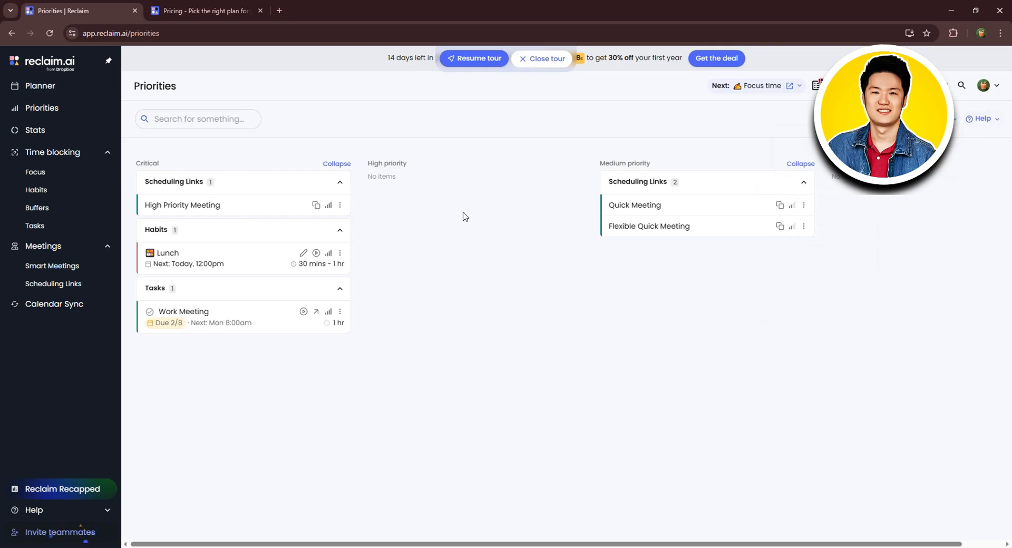
# Review the personal and team statistics, including time breakdown, habits and tasks, meetings and work-life balance.
pyautogui.click(34, 136)
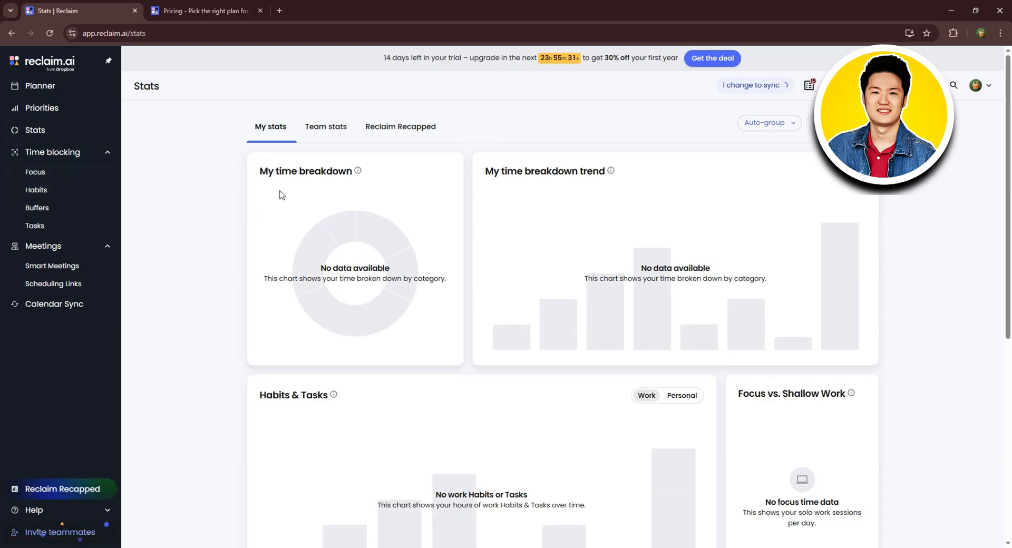
pyautogui.scroll(-6, 476, 253)
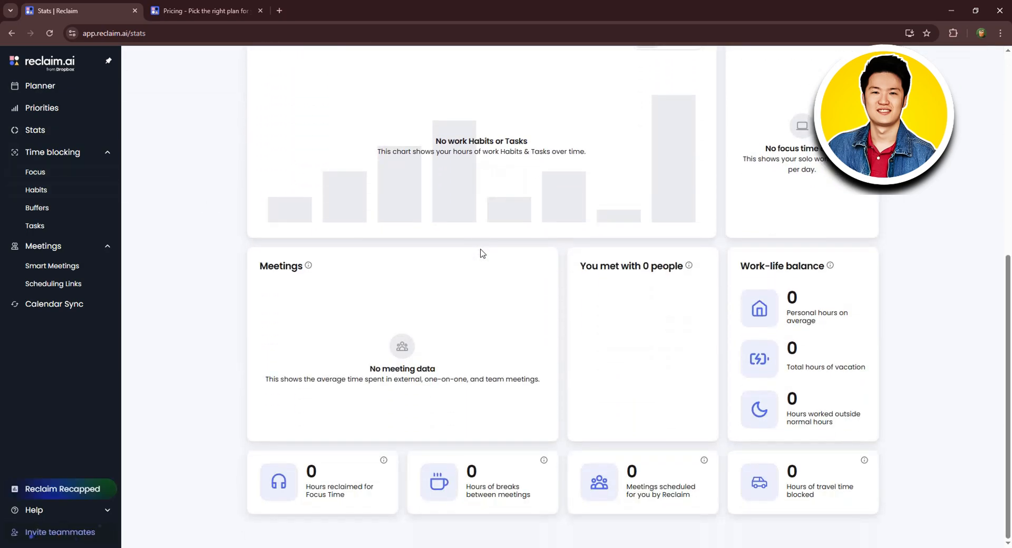
pyautogui.scroll(7, 480, 254)
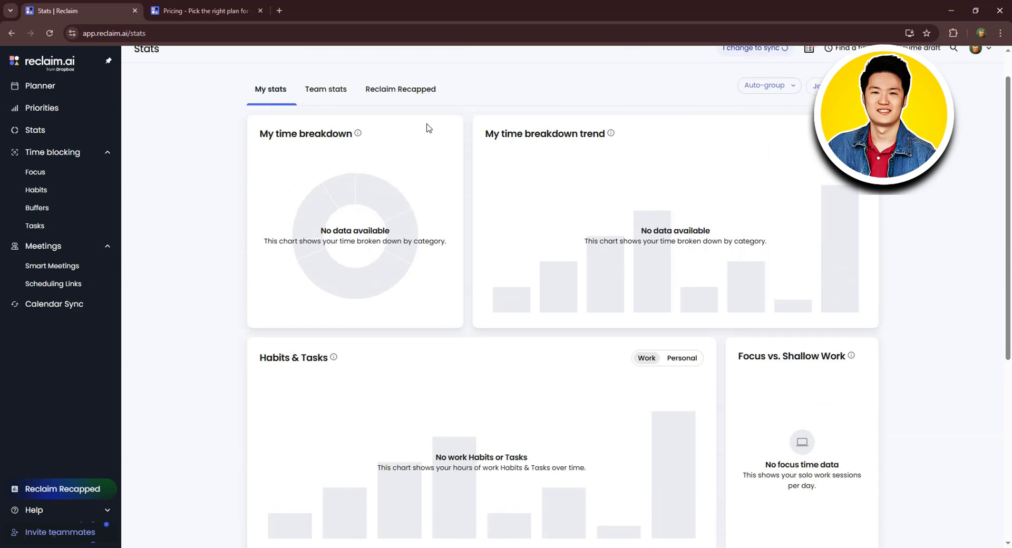
pyautogui.click(322, 130)
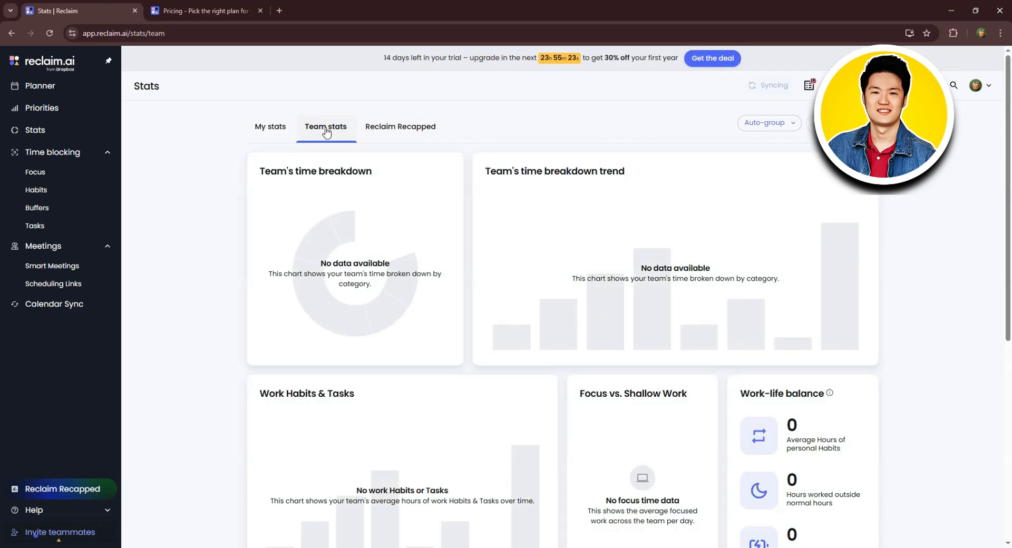
pyautogui.scroll(-1, 566, 244)
pyautogui.scroll(-3, 567, 244)
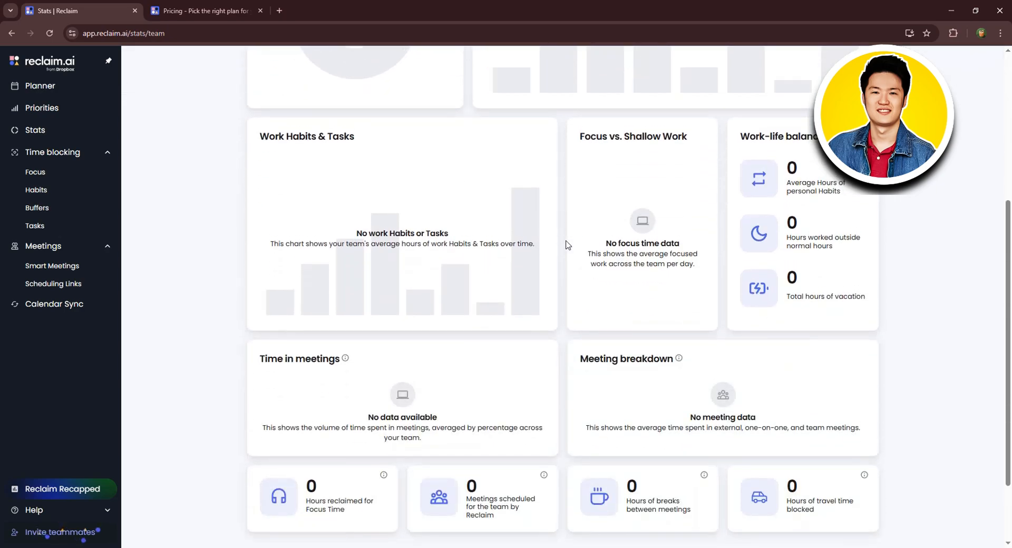
pyautogui.scroll(4, 564, 247)
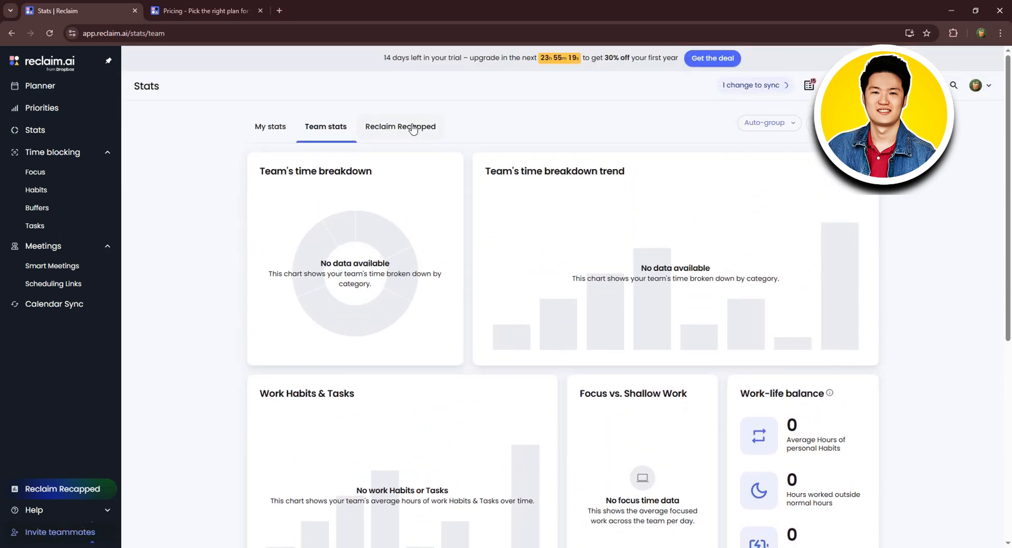
# Look through the 2025 Recapped cards in the Reclaim Recapped statistics.
pyautogui.click(414, 128)
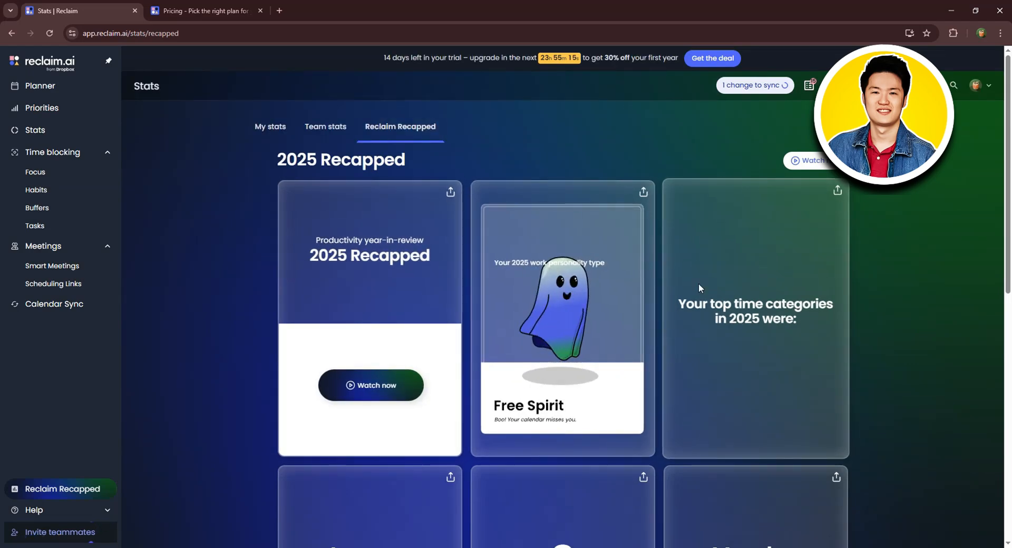
pyautogui.scroll(-3, 391, 341)
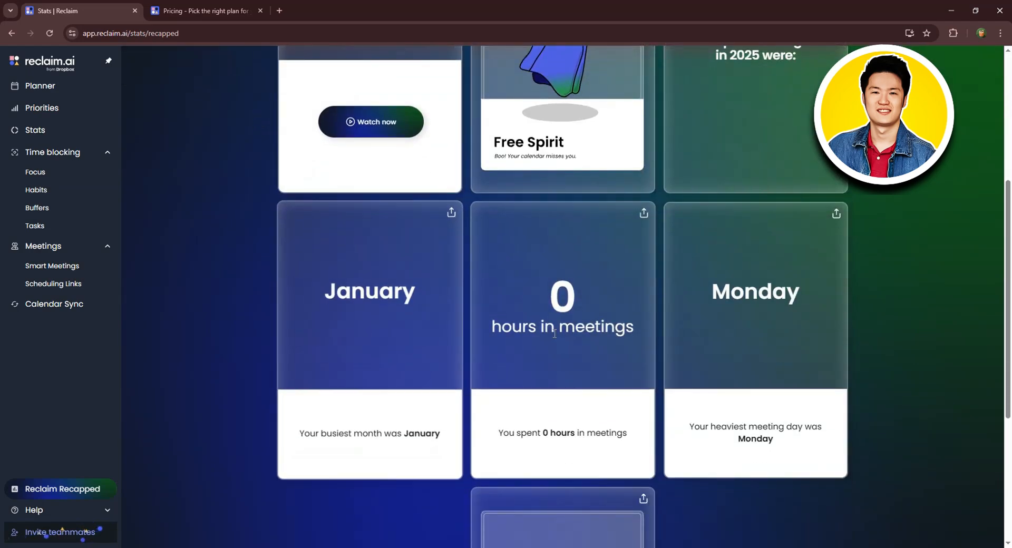
pyautogui.scroll(-2, 799, 311)
pyautogui.scroll(6, 799, 311)
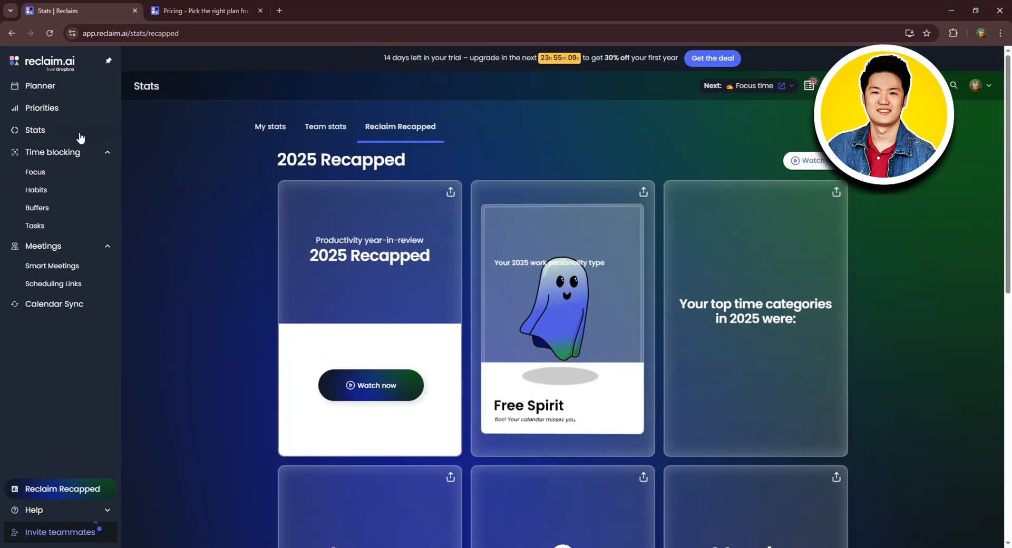
# Open the Focus page under Time blocking and review this week's focus time statistics.
pyautogui.click(46, 153)
pyautogui.click(46, 153)
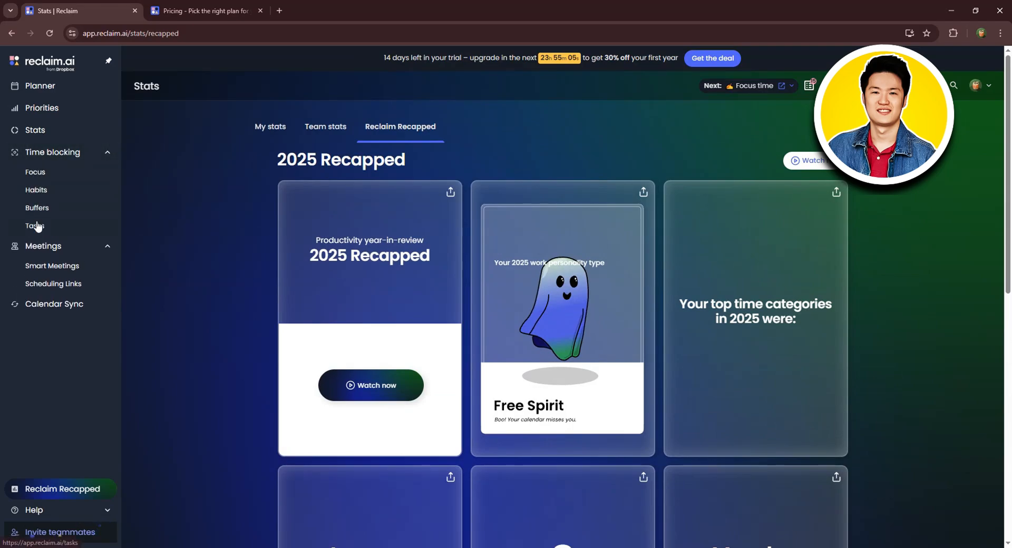
pyautogui.click(36, 173)
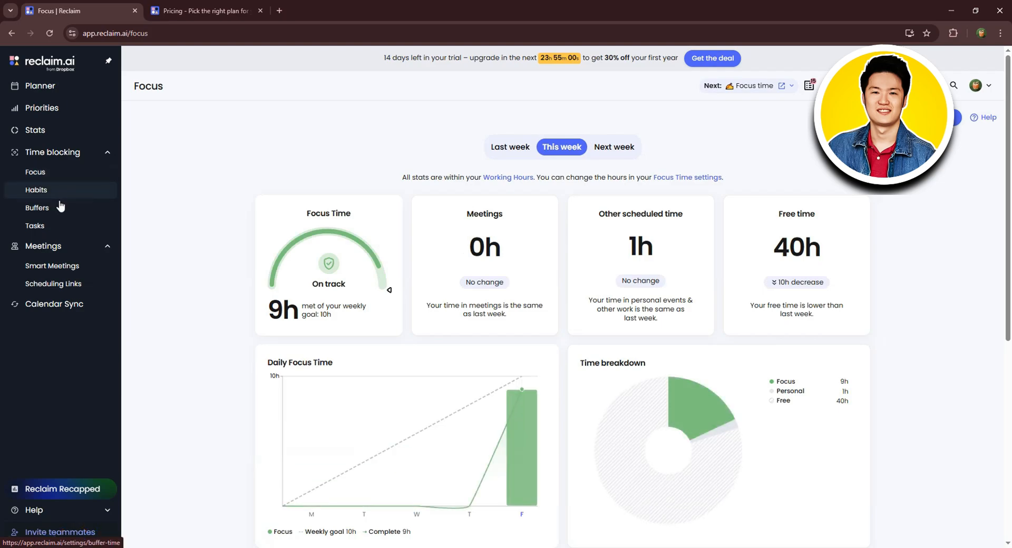
# Open the Habits page and look through the available habit templates.
pyautogui.click(57, 192)
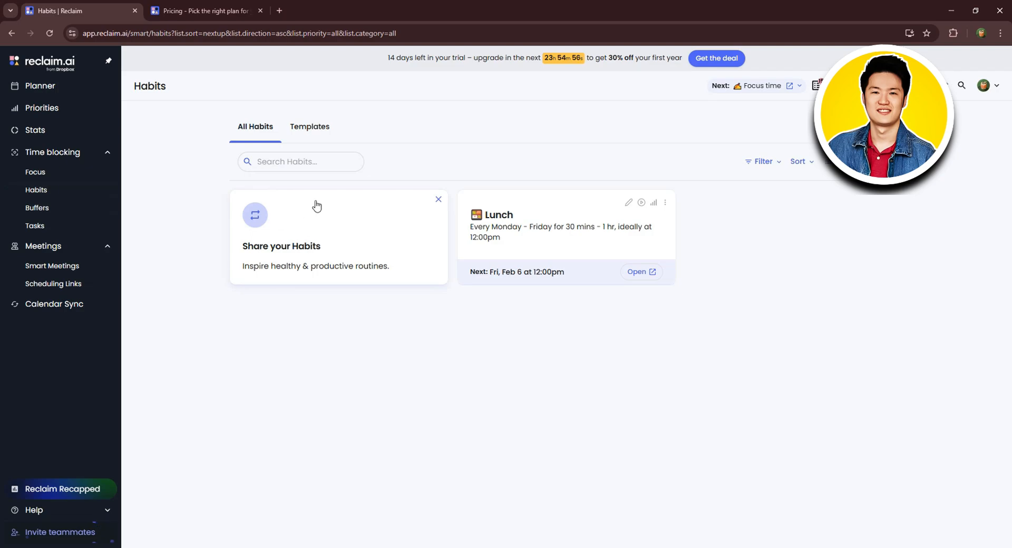
pyautogui.click(326, 127)
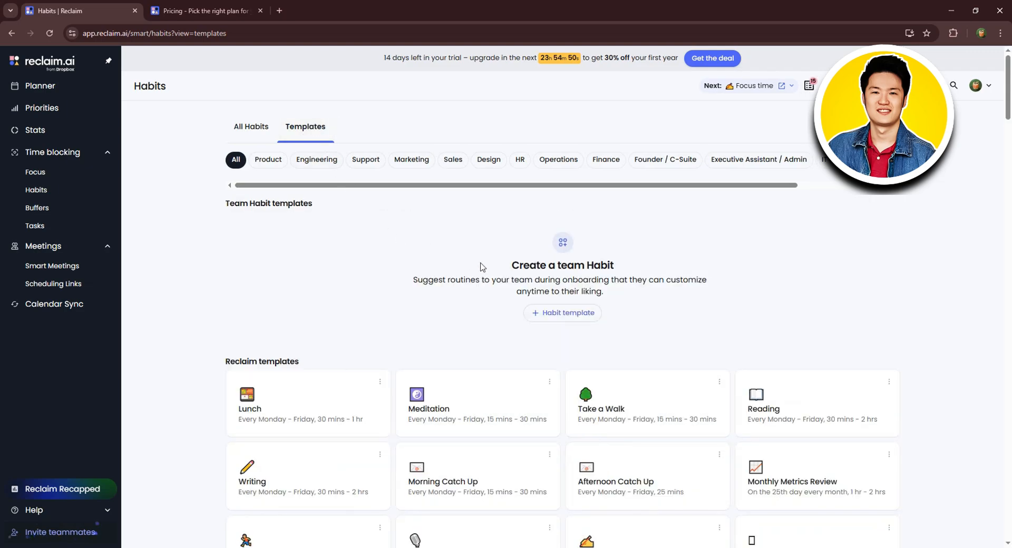
pyautogui.scroll(-7, 680, 319)
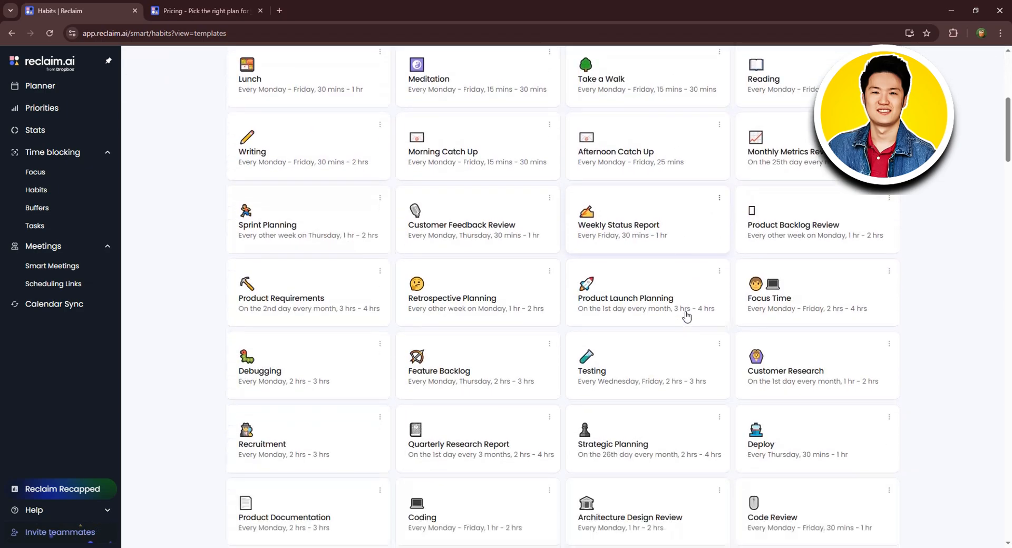
pyautogui.scroll(7, 686, 317)
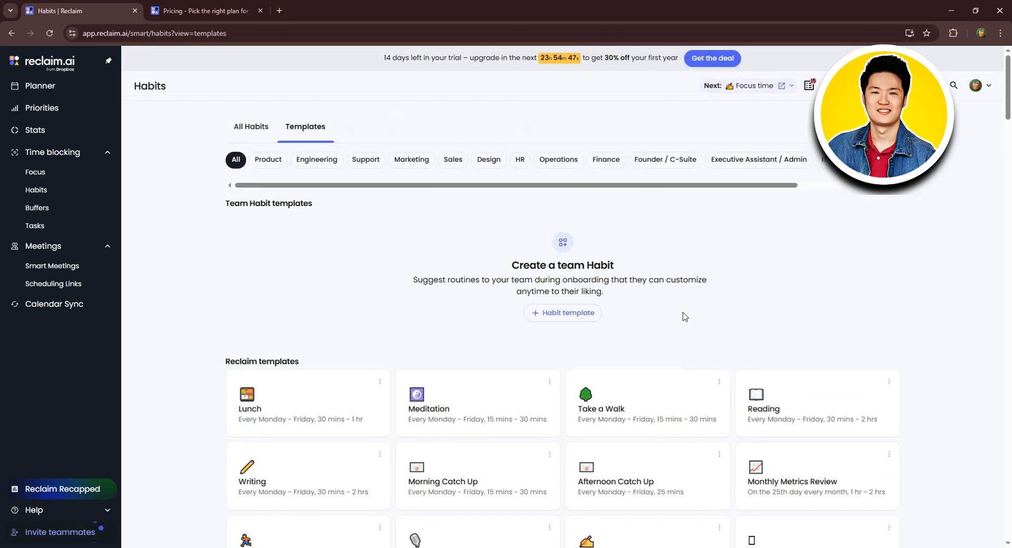
# Return to all habits and start a new one named Morning Walk, keeping High priority and the preselected calendar.
pyautogui.click(257, 126)
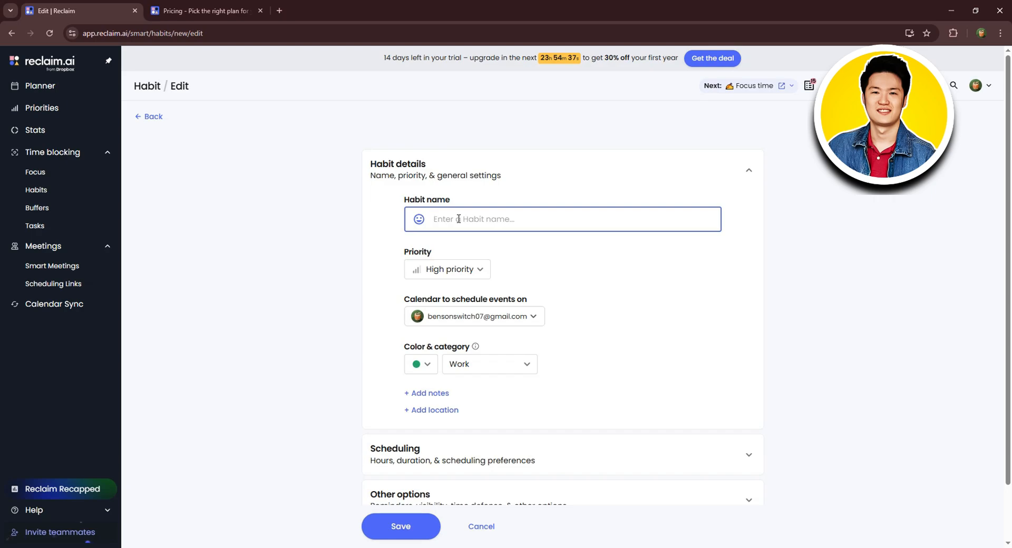
pyautogui.write('W')
pyautogui.press('BackSpace')
pyautogui.press('BackSpace')
pyautogui.press('BackSpace')
pyautogui.write('Morning Walk')
pyautogui.click(456, 269)
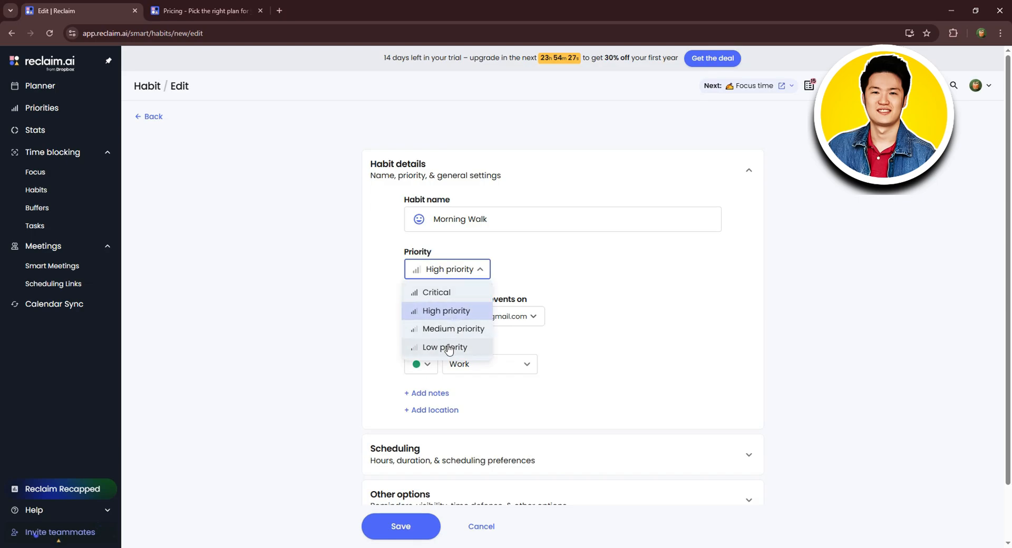
pyautogui.click(445, 308)
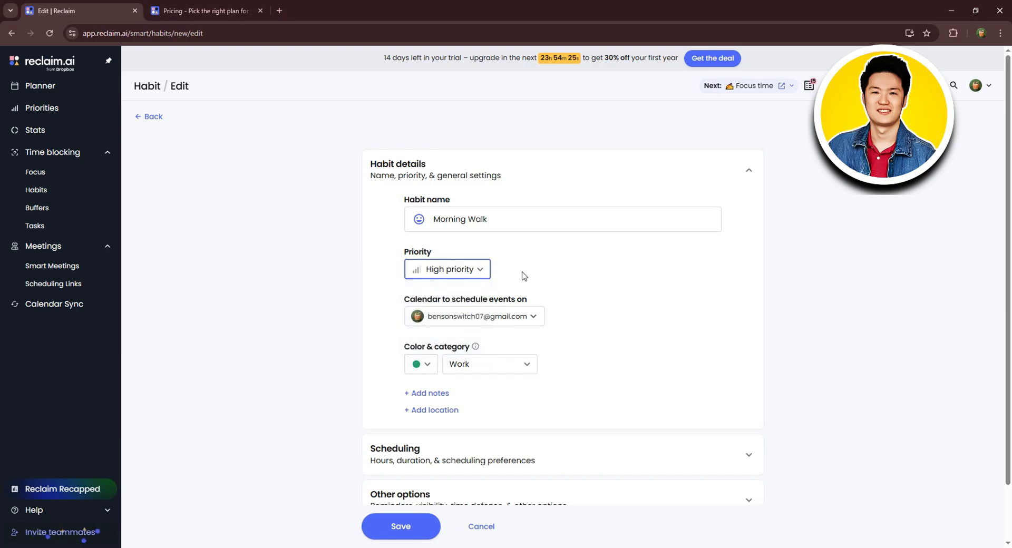
pyautogui.click(485, 317)
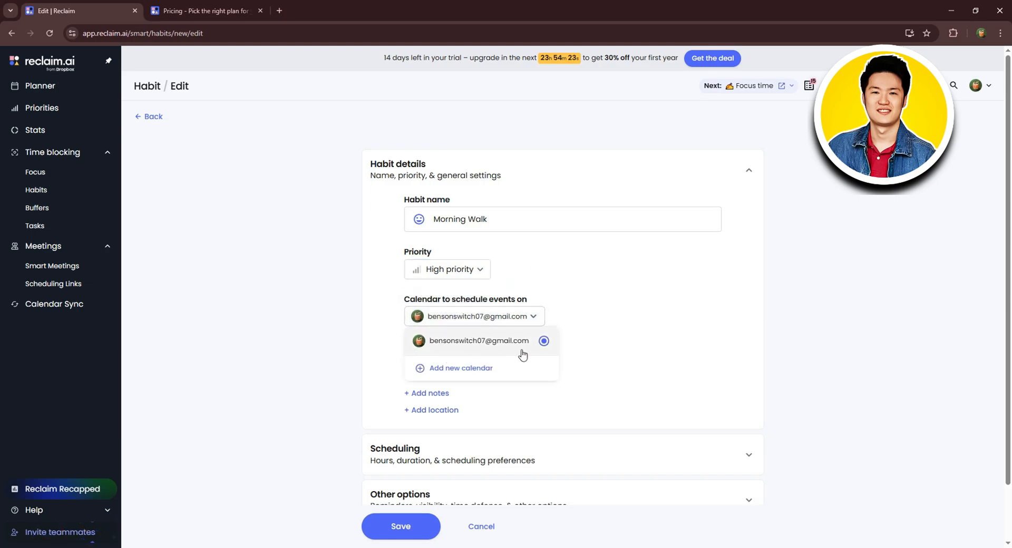
pyautogui.click(657, 343)
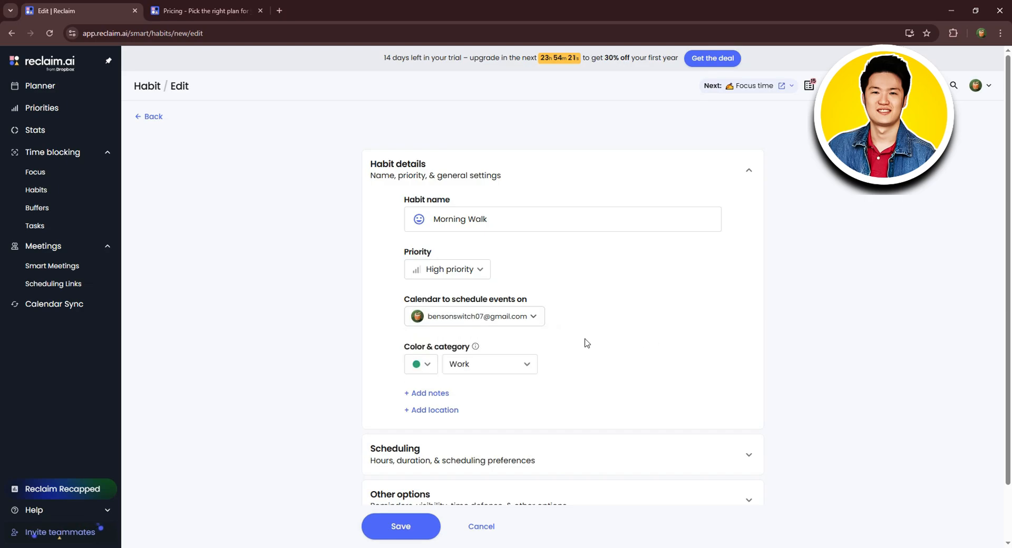
# Pick the Tomato color for the Morning Walk habit and change its category to Personal.
pyautogui.scroll(-1, 580, 343)
pyautogui.click(424, 311)
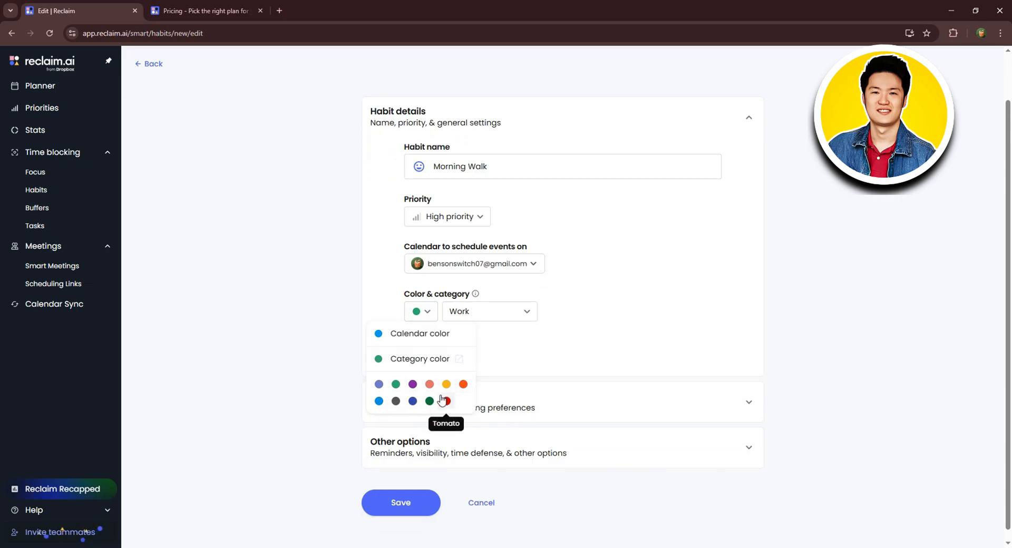
pyautogui.click(451, 399)
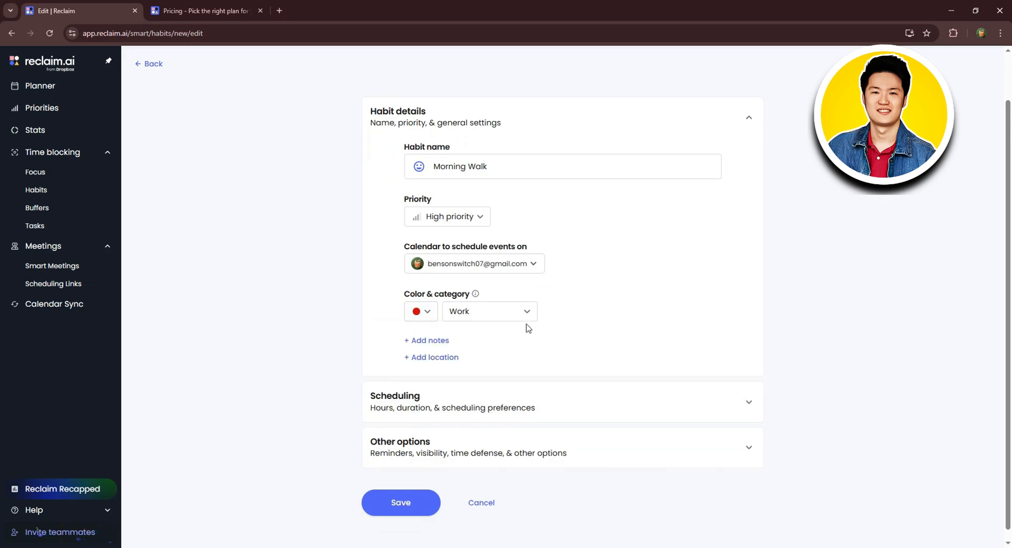
pyautogui.click(478, 320)
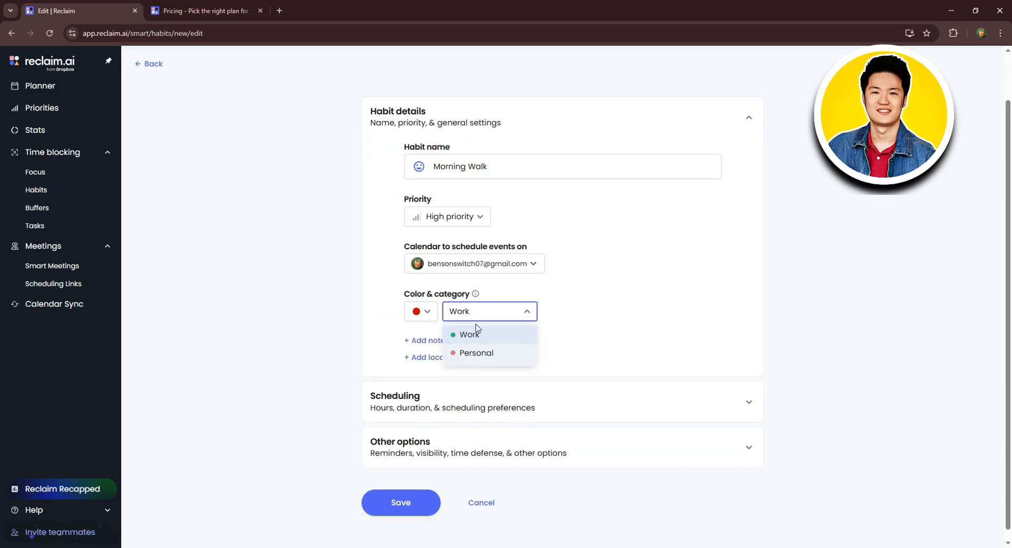
pyautogui.click(486, 351)
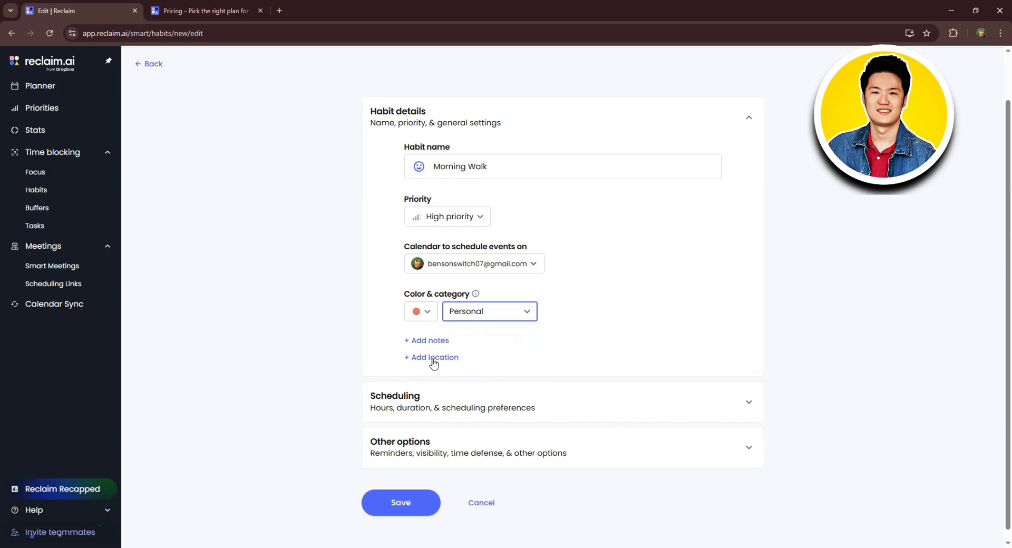
# In the habit's scheduling settings, keep Personal Hours and set the repeat to Every day.
pyautogui.scroll(-1, 434, 364)
pyautogui.click(431, 403)
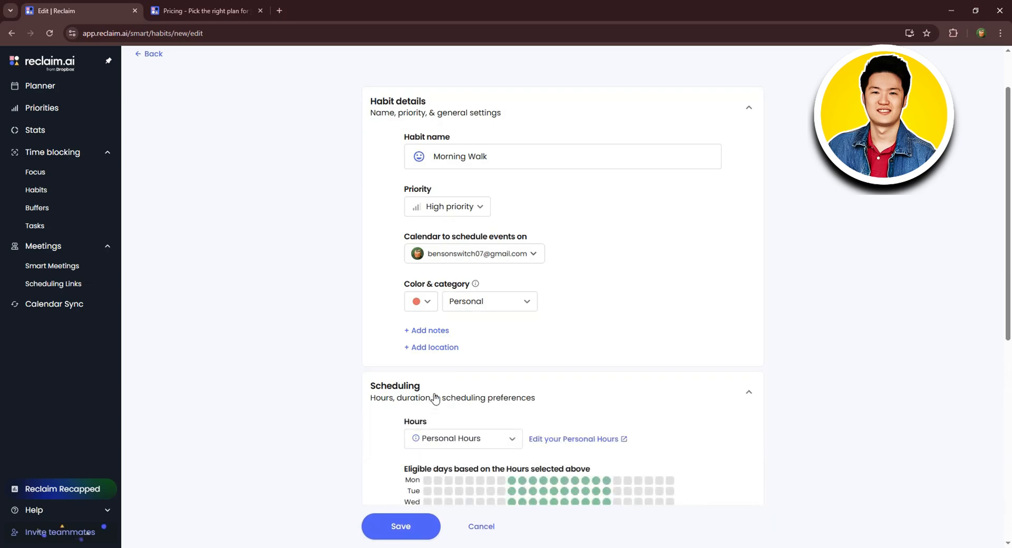
pyautogui.scroll(-2, 440, 391)
pyautogui.scroll(-1, 497, 345)
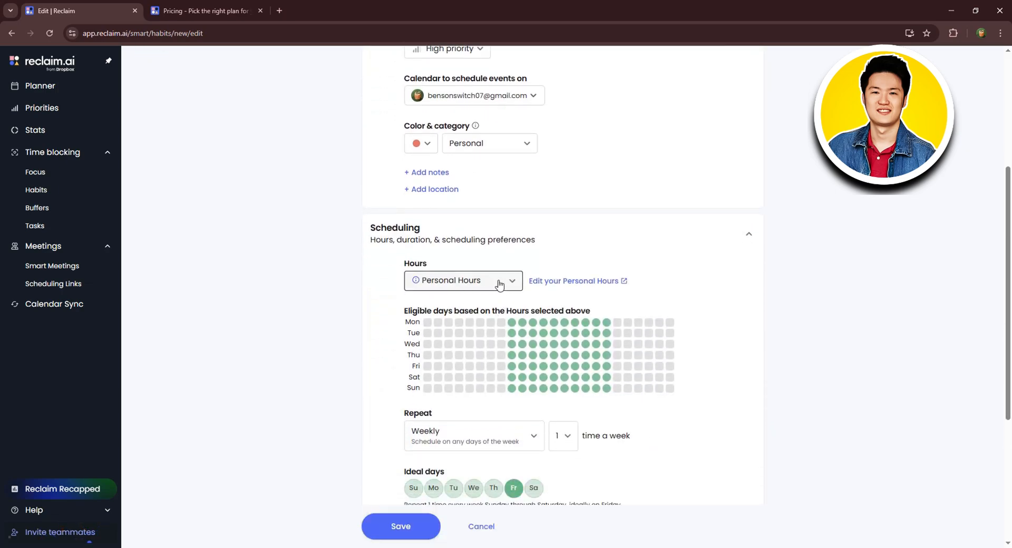
pyautogui.click(499, 285)
pyautogui.click(563, 260)
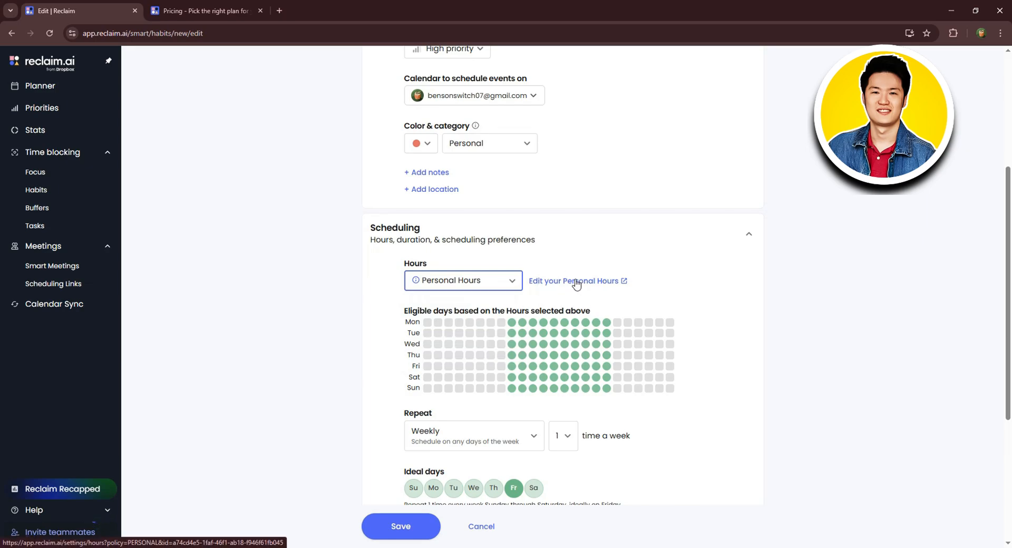
pyautogui.scroll(-1, 576, 284)
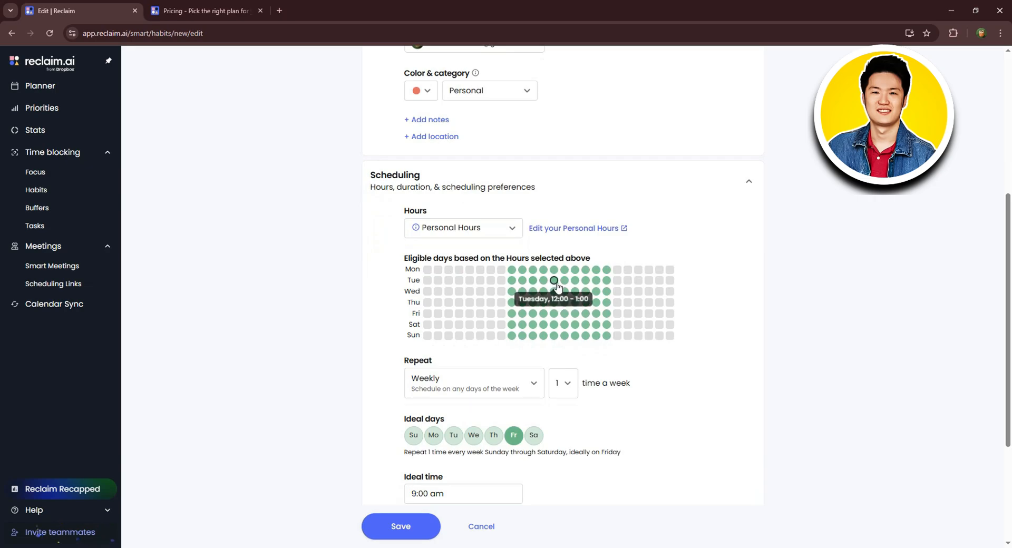
pyautogui.scroll(-1, 571, 295)
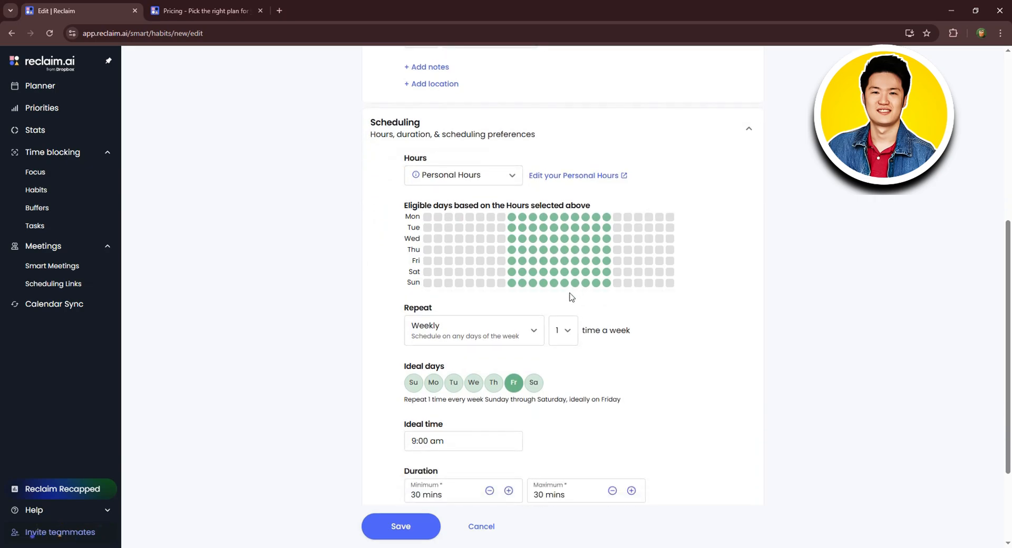
pyautogui.click(486, 331)
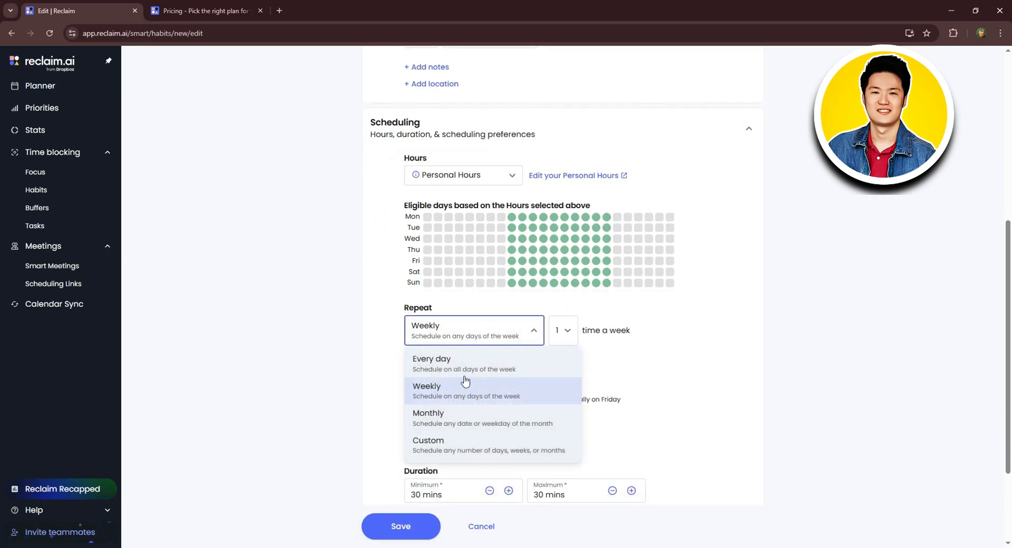
pyautogui.click(458, 363)
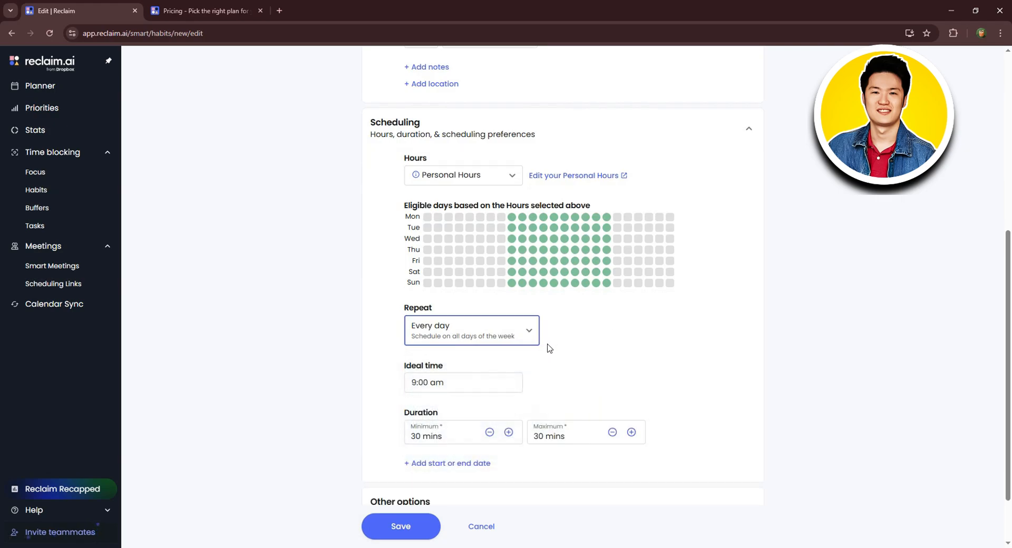
# Set the habit's ideal time to 7:00am, its minimum duration to 1 hr and its maximum to 1 hr 30 mins.
pyautogui.scroll(-1, 548, 348)
pyautogui.click(416, 329)
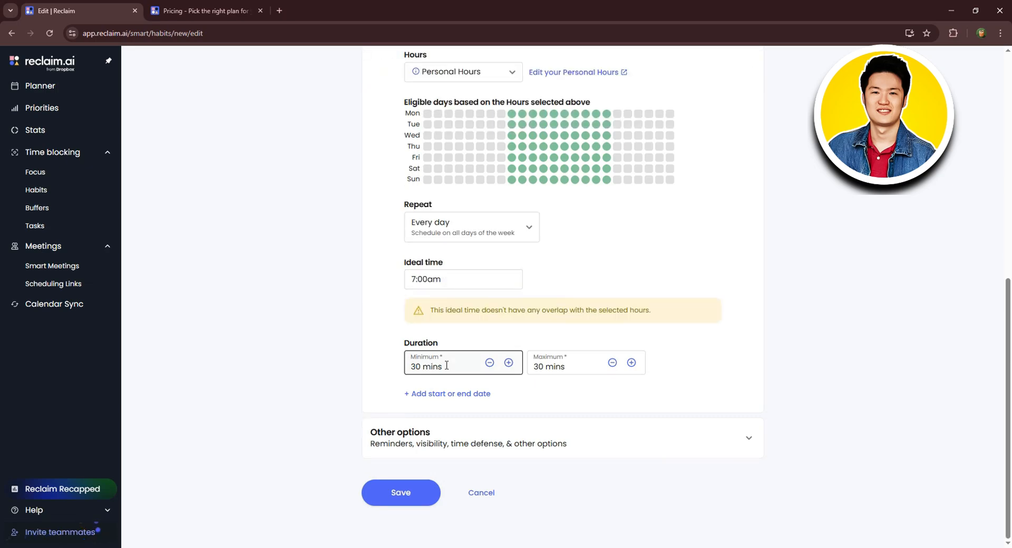
pyautogui.click(508, 363)
pyautogui.click(509, 363)
pyautogui.click(570, 351)
pyautogui.click(631, 363)
pyautogui.click(631, 363)
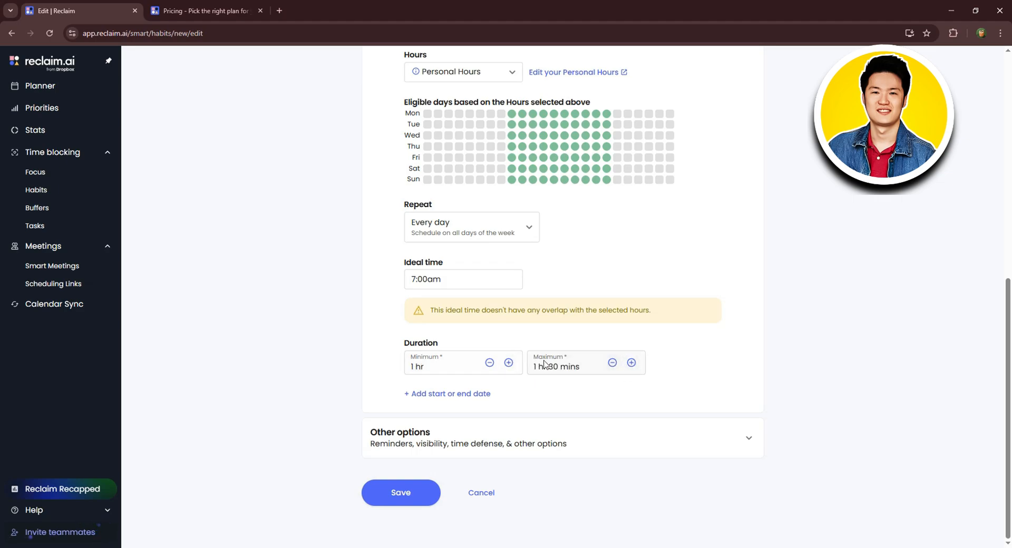
# Add the optional start and end date fields, leave them empty, and save the Morning Walk habit.
pyautogui.click(446, 394)
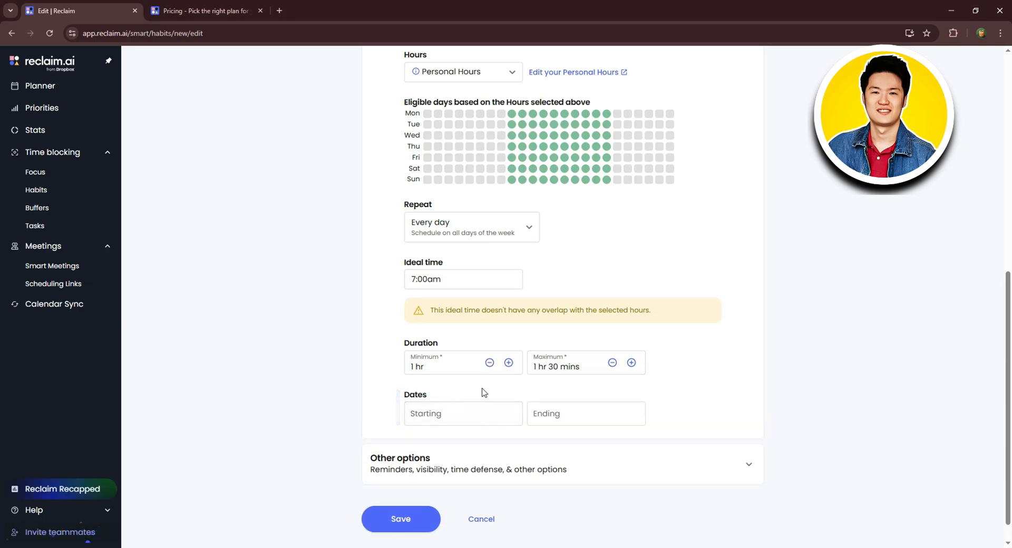
pyautogui.scroll(-1, 475, 417)
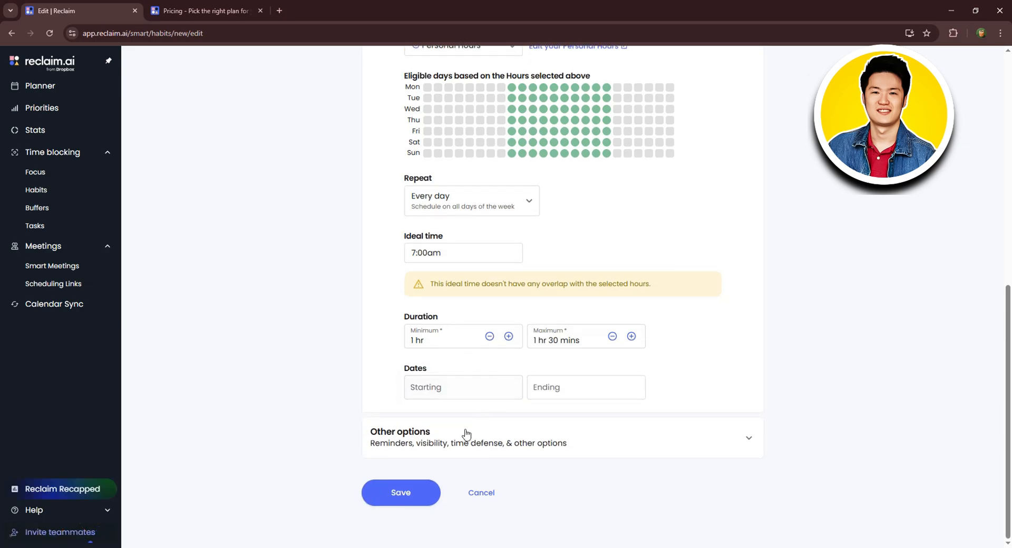
pyautogui.click(396, 491)
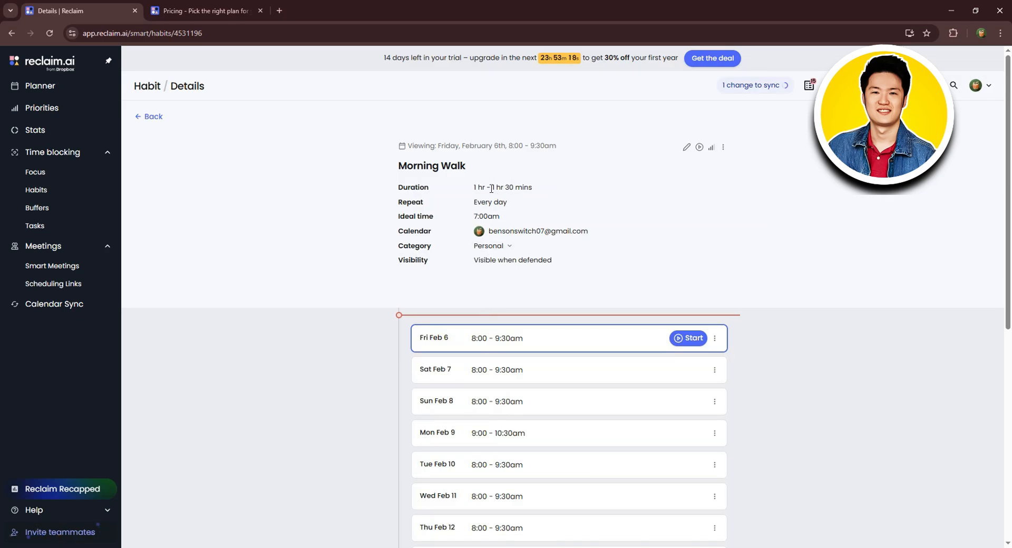
# Review the Morning Walk habit's upcoming sessions and check its placement on the Priorities page.
pyautogui.scroll(-2, 574, 255)
pyautogui.scroll(2, 574, 306)
pyautogui.click(40, 108)
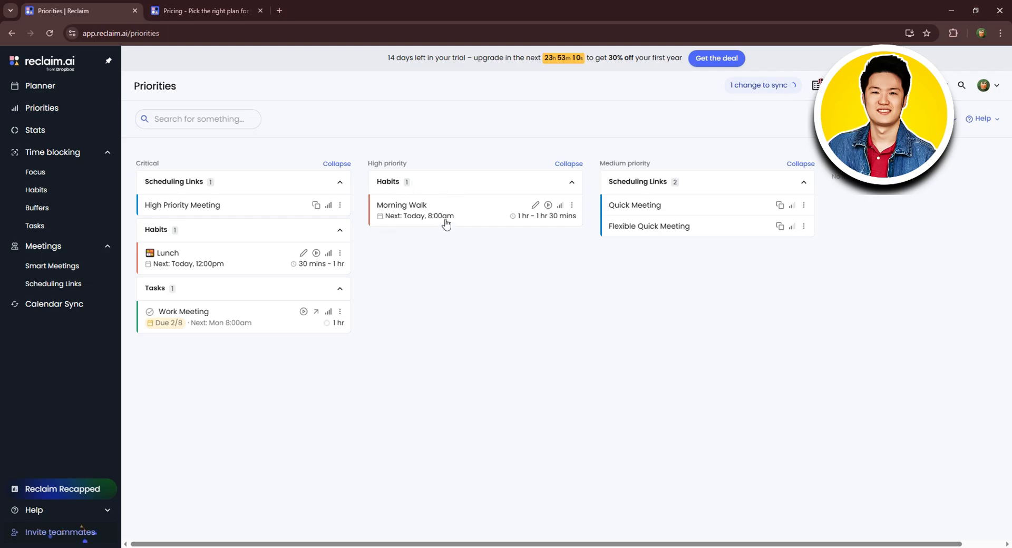
# View the Buffers settings, and open the Work Meeting task's details from the Tasks page.
pyautogui.click(45, 207)
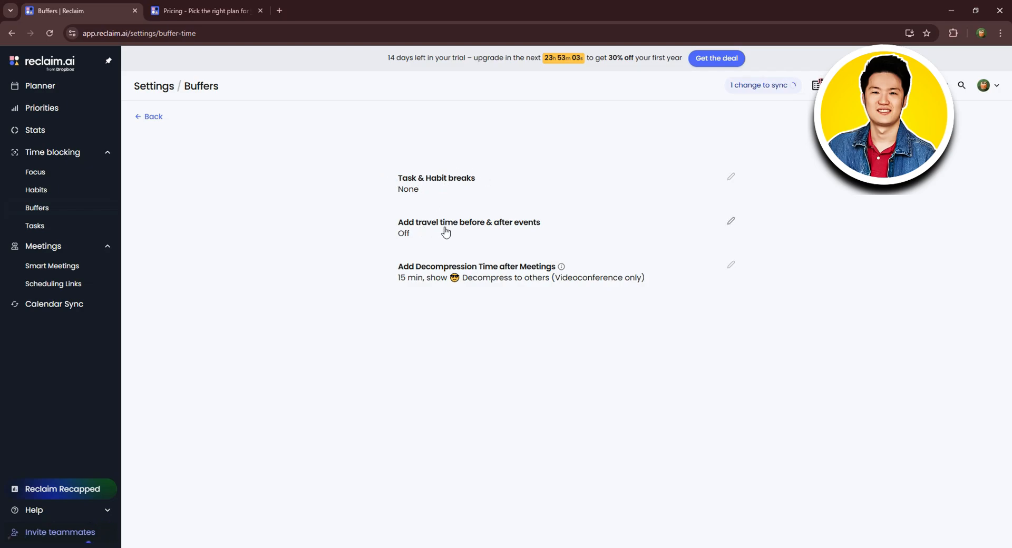
pyautogui.click(26, 227)
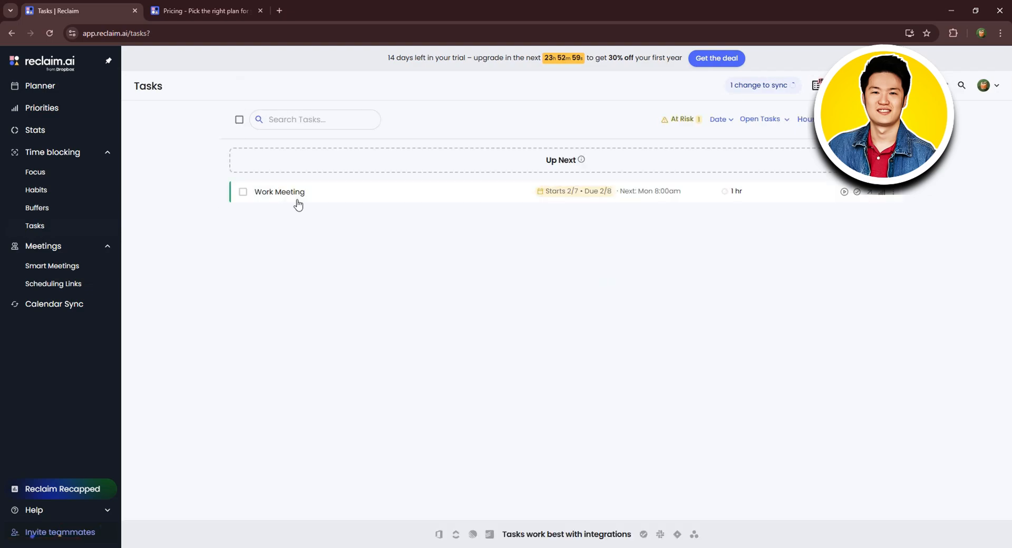
pyautogui.click(253, 196)
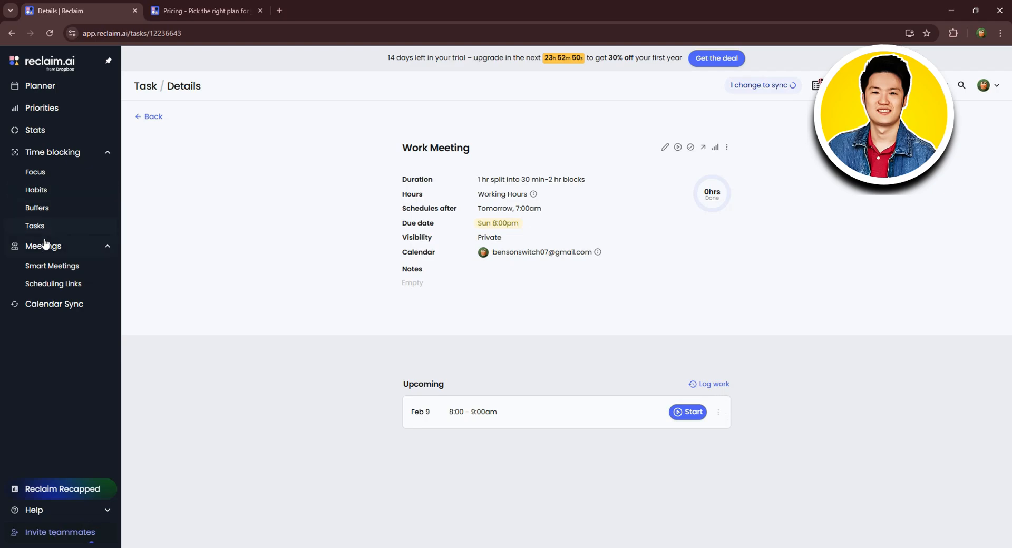
# Start a new Smart Meeting and view its available categories, keeping Team Meeting selected.
pyautogui.click(62, 266)
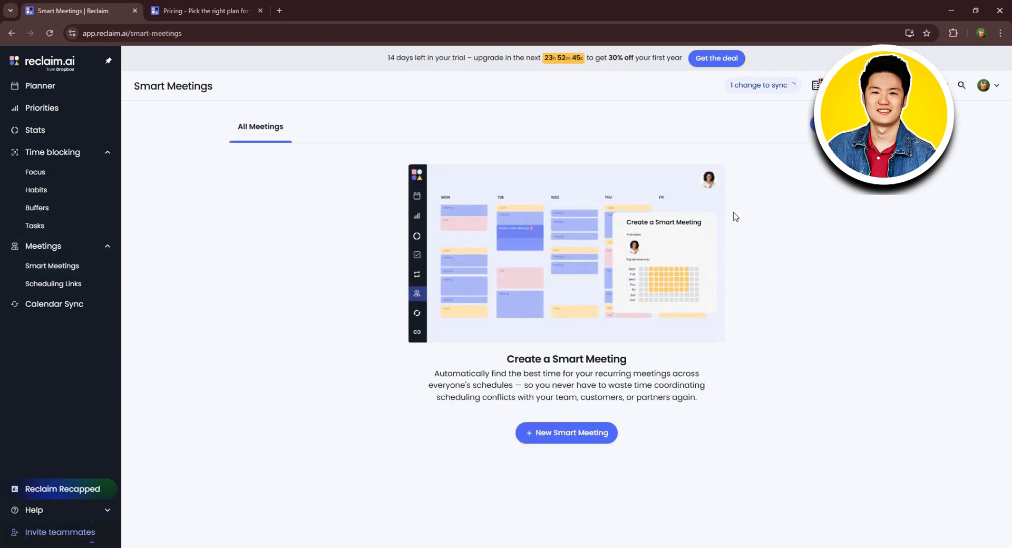
pyautogui.click(566, 432)
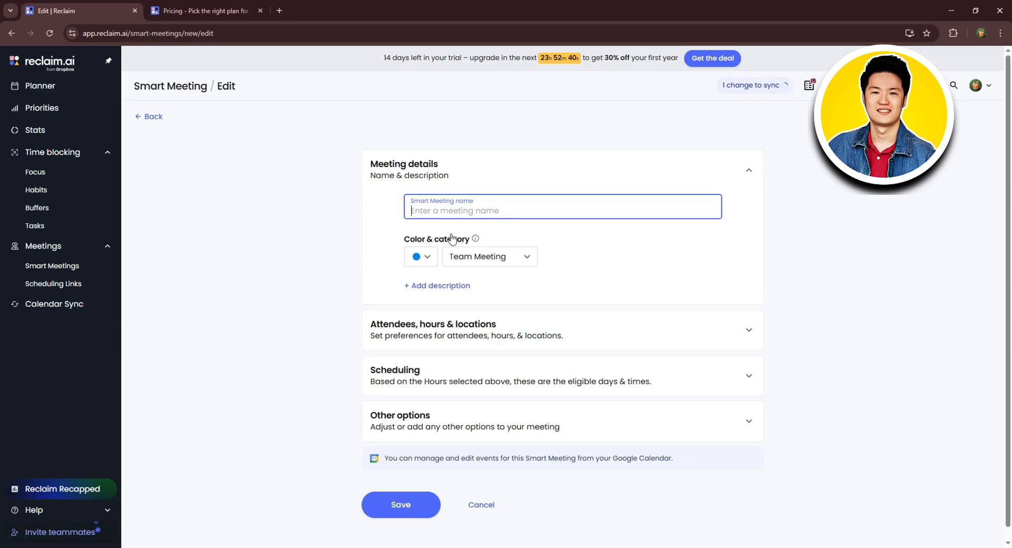
pyautogui.click(498, 257)
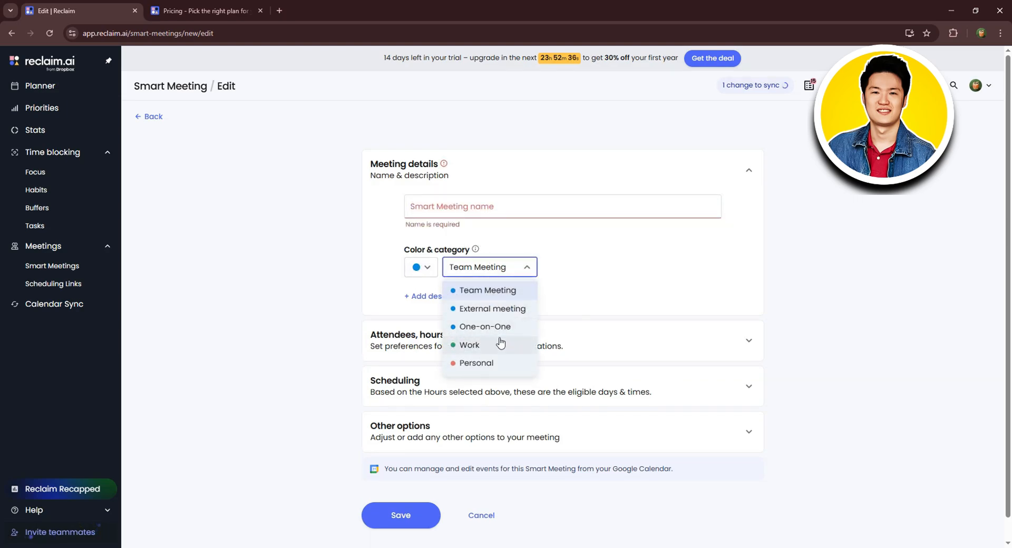
pyautogui.click(603, 278)
pyautogui.scroll(-1, 600, 279)
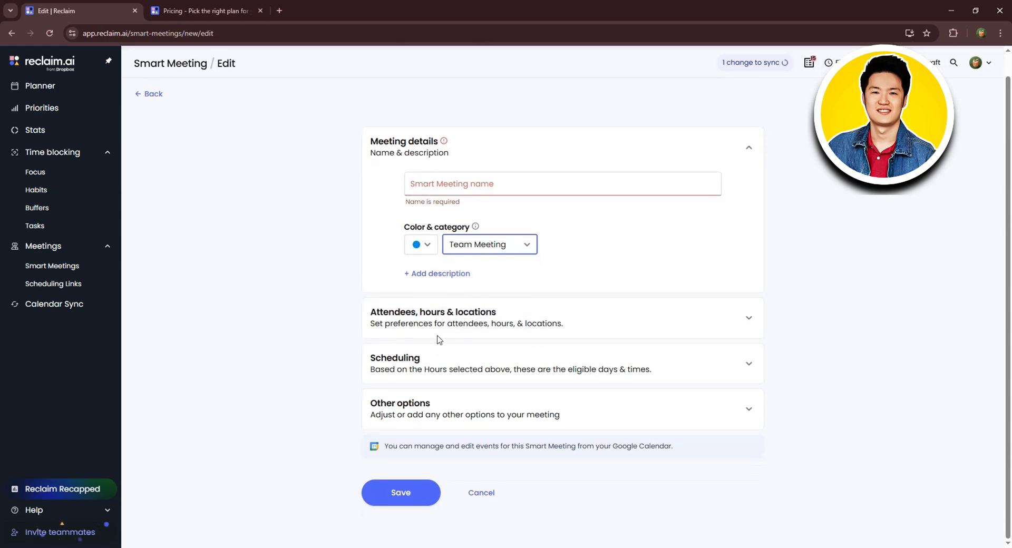
# Examine the Smart Meeting's attendee, hours, video link and location settings, leaving the location empty.
pyautogui.click(649, 314)
pyautogui.scroll(-2, 587, 322)
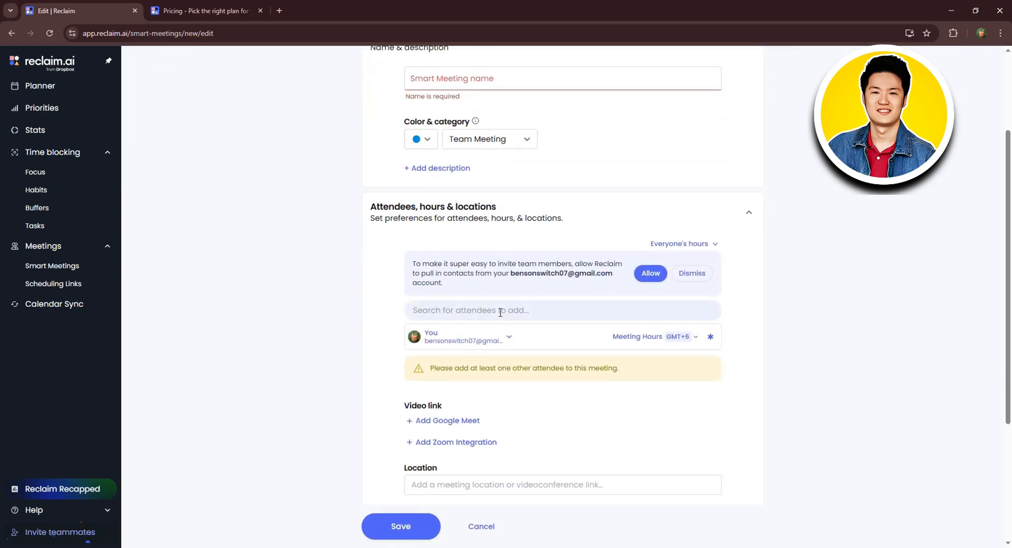
pyautogui.scroll(-2, 501, 313)
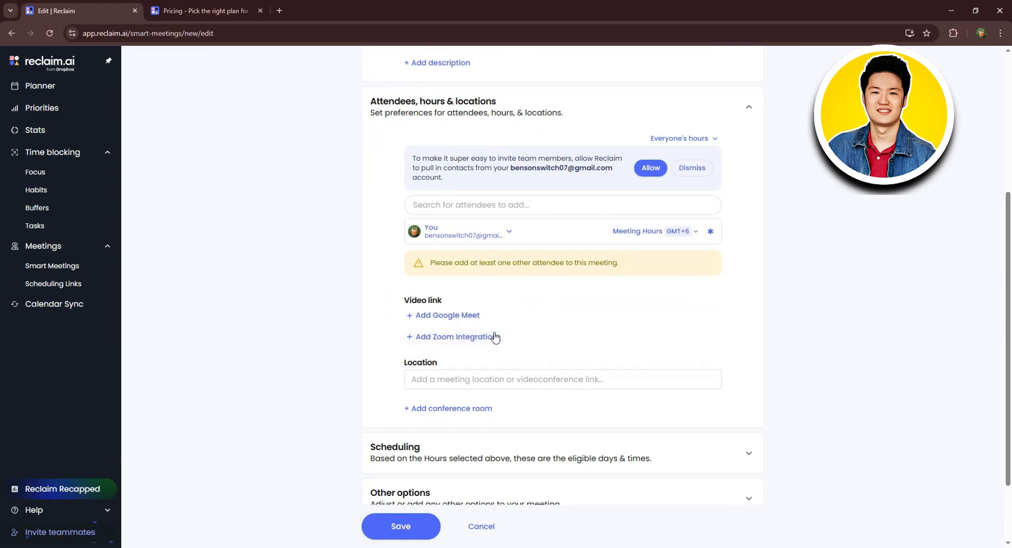
pyautogui.scroll(-1, 493, 337)
pyautogui.click(492, 329)
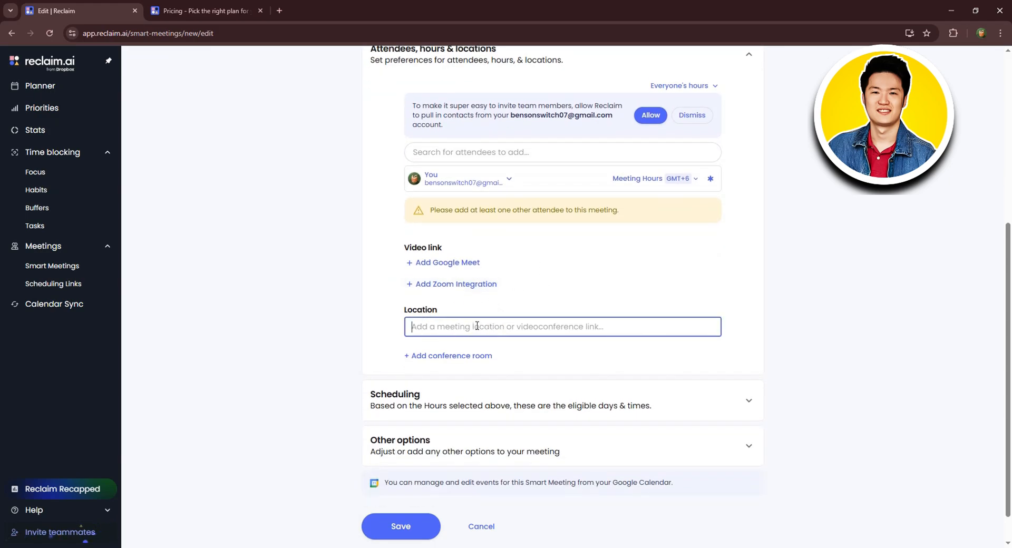
pyautogui.scroll(-1, 445, 353)
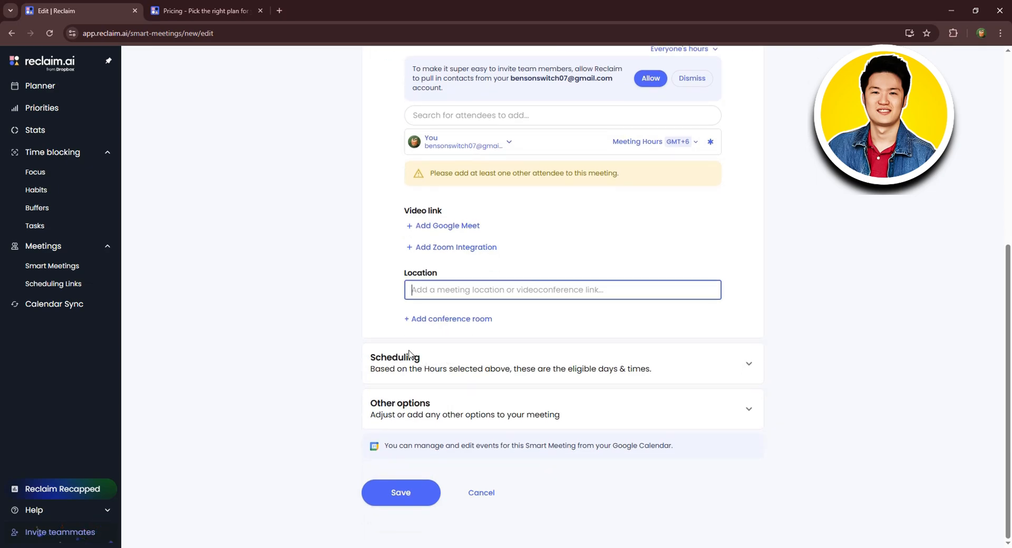
# Review the Smart Meeting's scheduling settings for eligible times, repeat frequency and ideal days, and collapse the section.
pyautogui.click(395, 364)
pyautogui.scroll(-2, 391, 316)
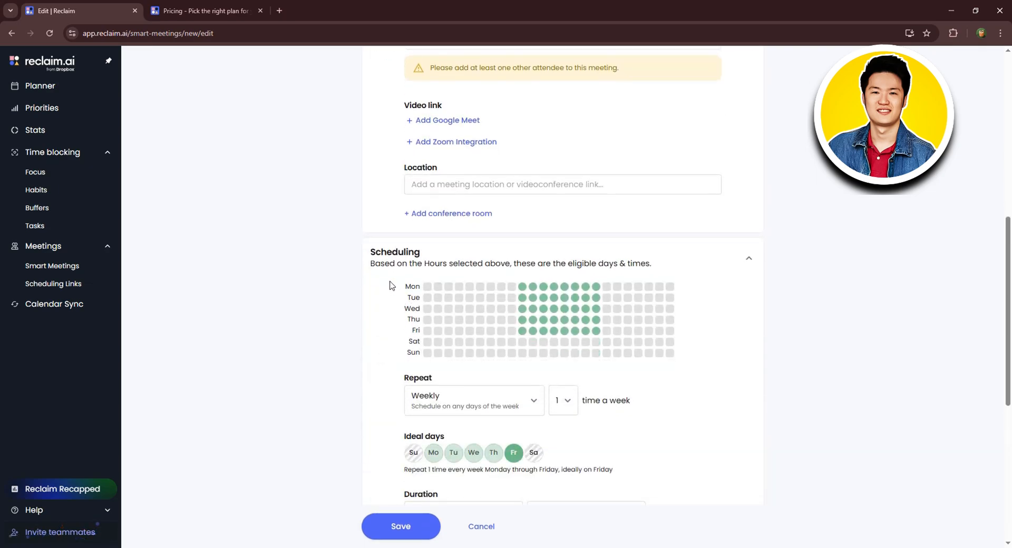
pyautogui.click(540, 262)
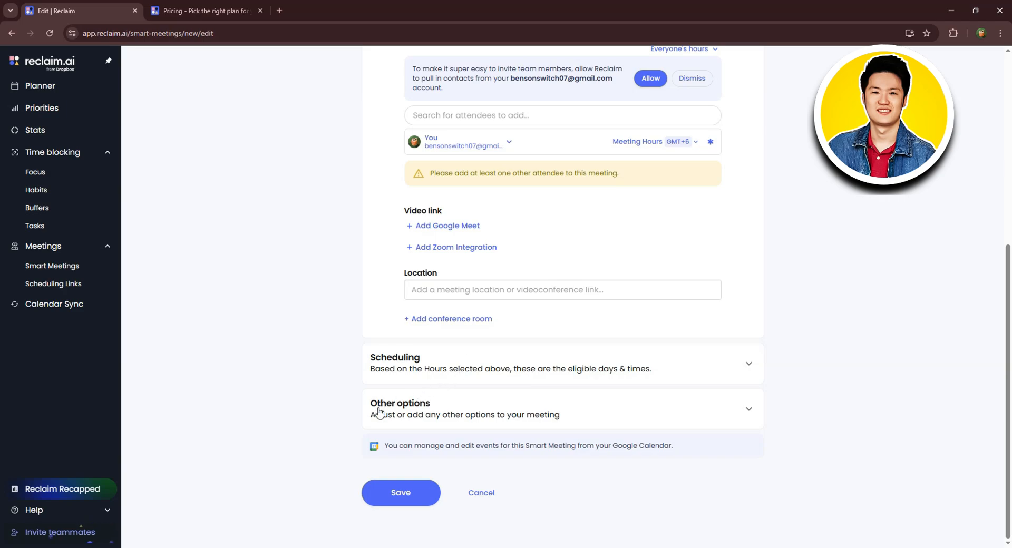
# Set the Smart Meeting's visibility to Public under its other options and try to save the meeting.
pyautogui.click(396, 416)
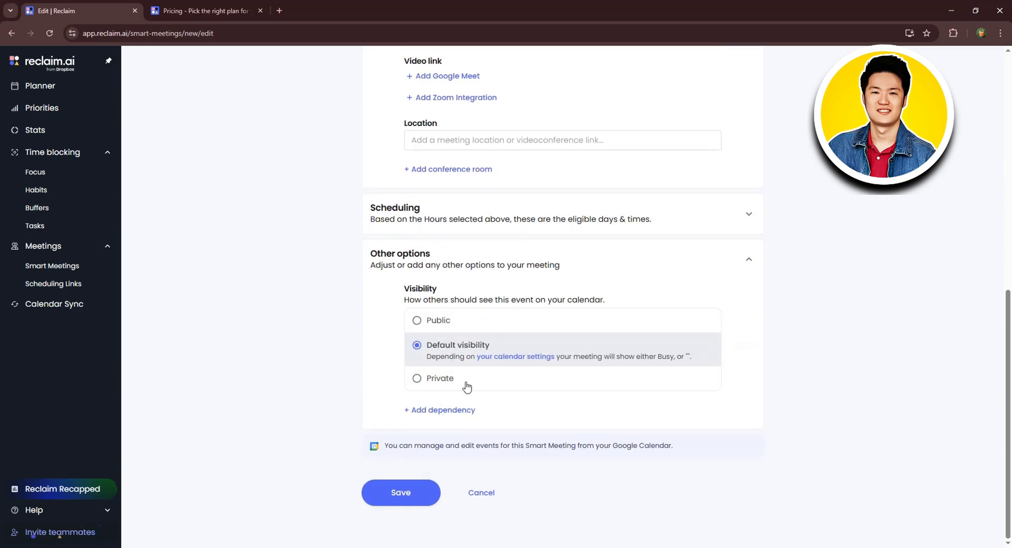
pyautogui.click(428, 320)
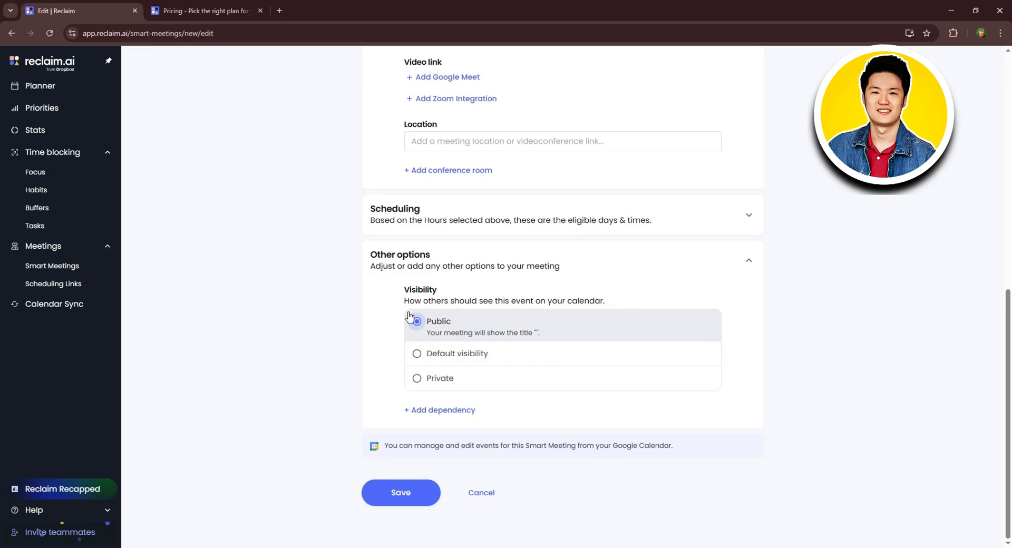
pyautogui.click(397, 492)
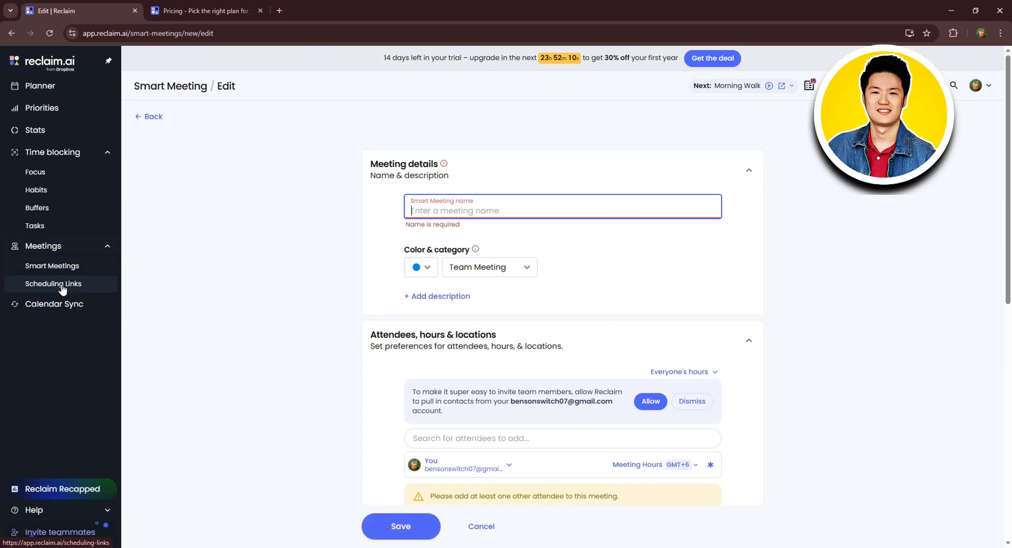
# Discard the unsaved Smart Meeting and start creating a new link from the Scheduling Links page.
pyautogui.click(42, 291)
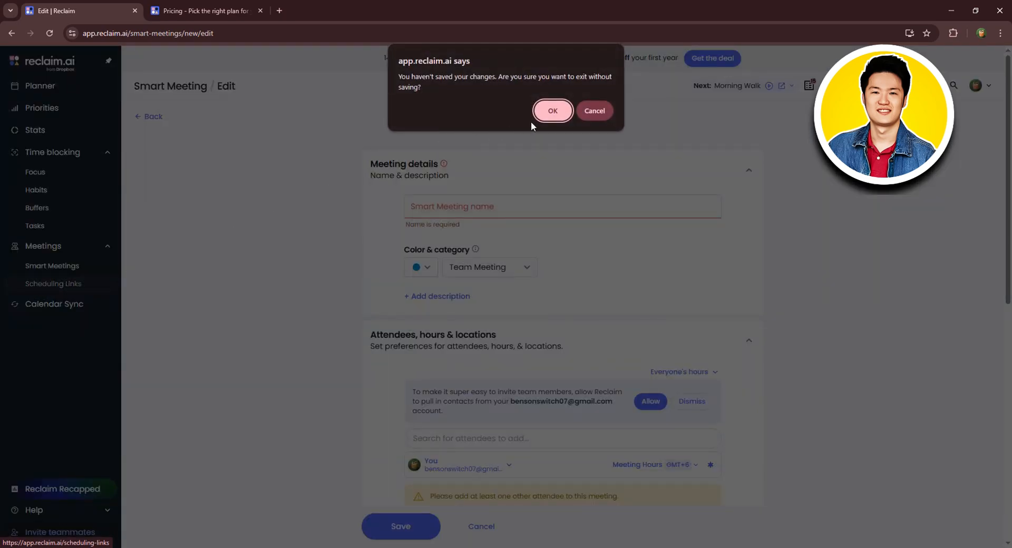
pyautogui.click(539, 119)
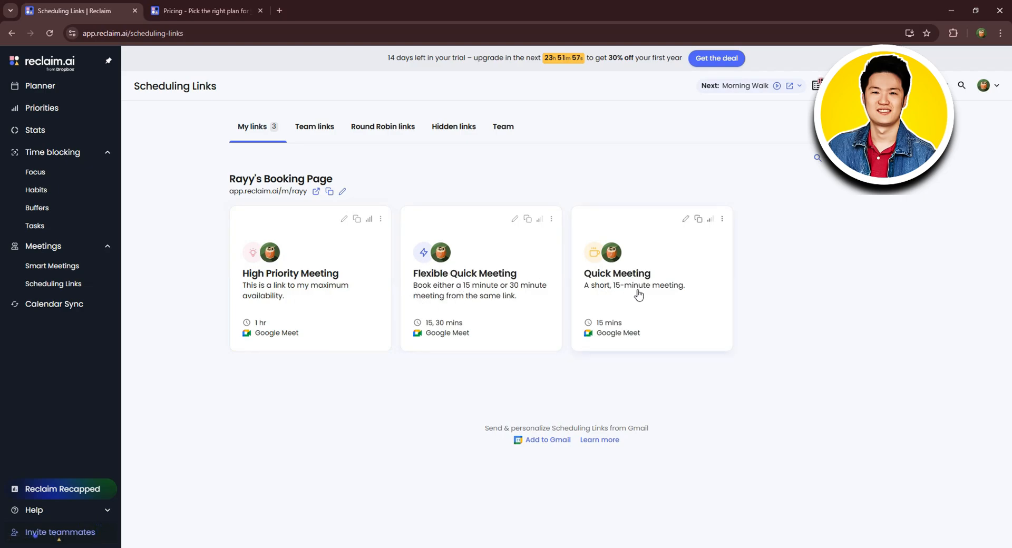
pyautogui.click(872, 158)
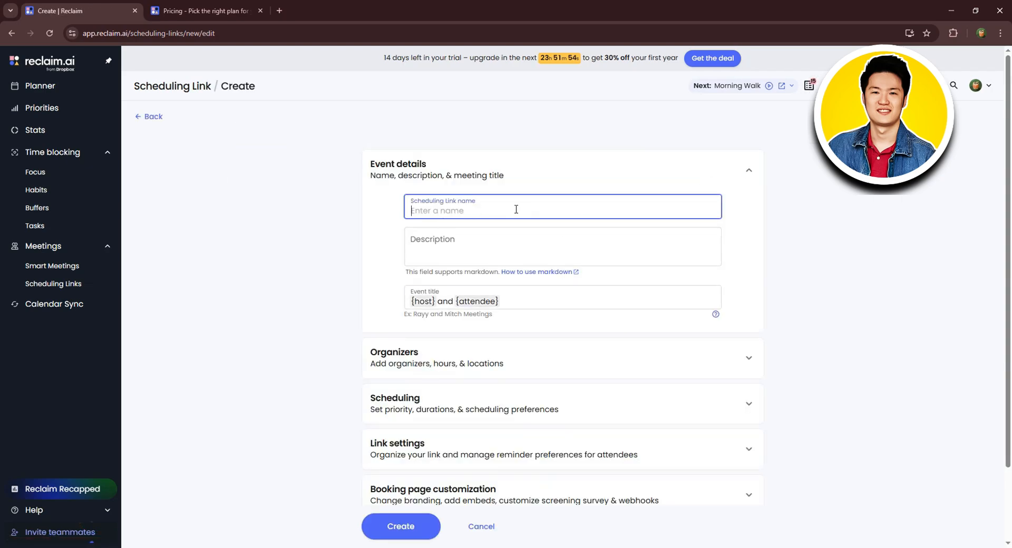
# Look over the new scheduling link's description and event title fields, and leave the form for the Calendar Sync page.
pyautogui.scroll(-1, 465, 209)
pyautogui.click(453, 203)
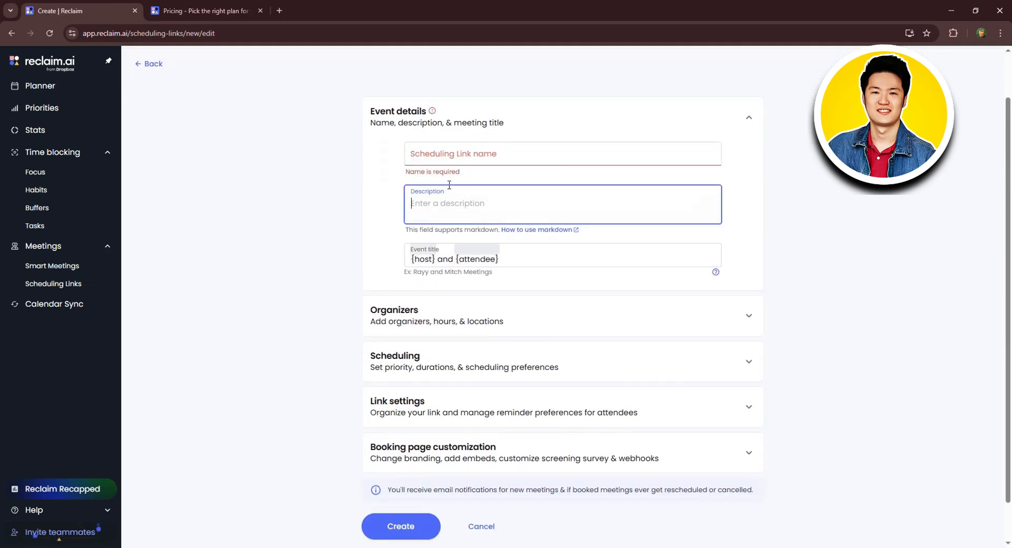
pyautogui.scroll(-1, 429, 201)
pyautogui.click(420, 211)
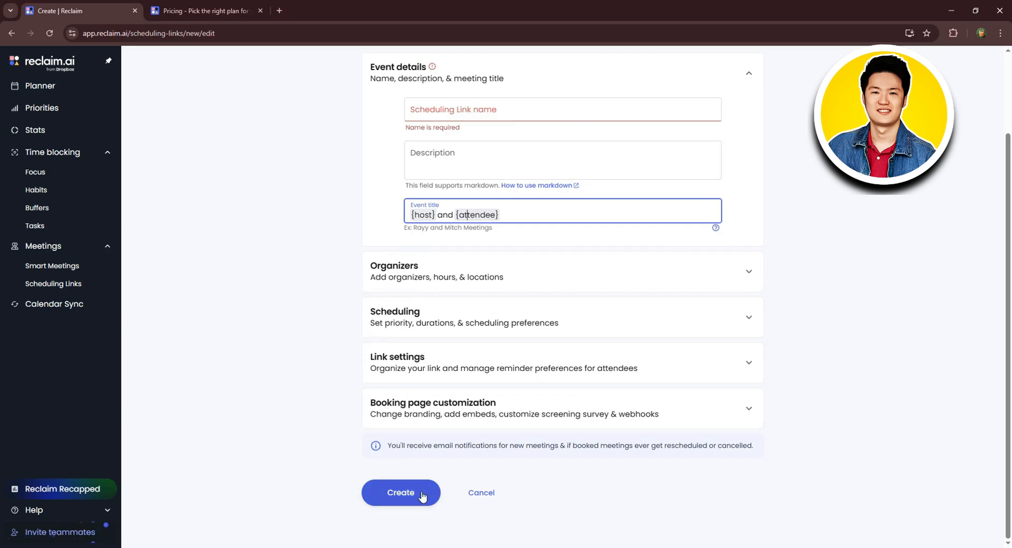
pyautogui.scroll(2, 432, 421)
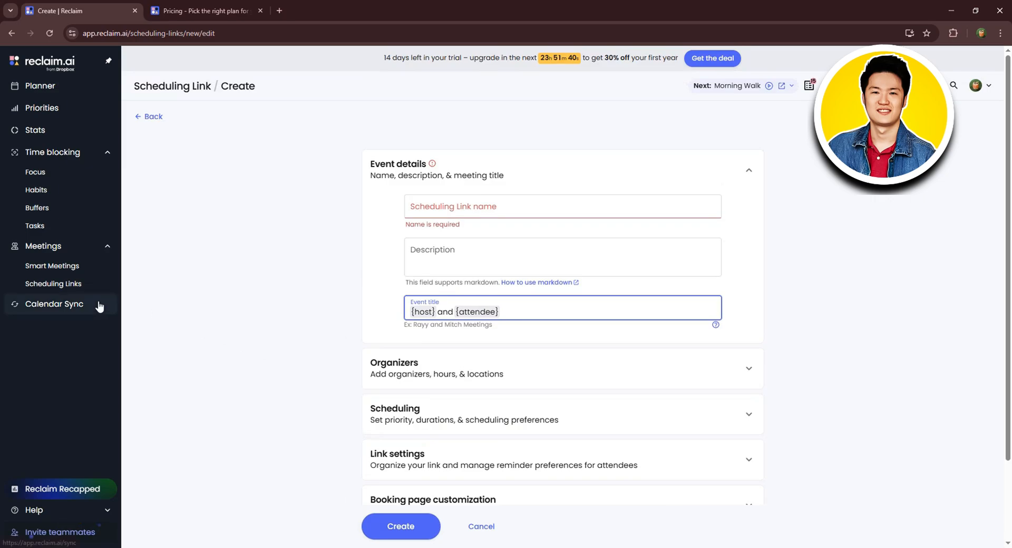
pyautogui.click(42, 310)
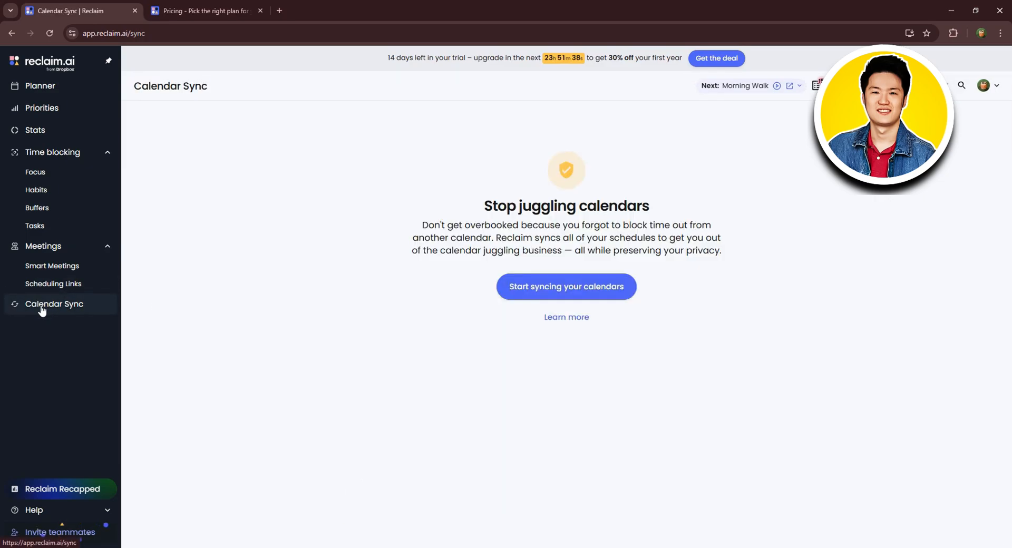